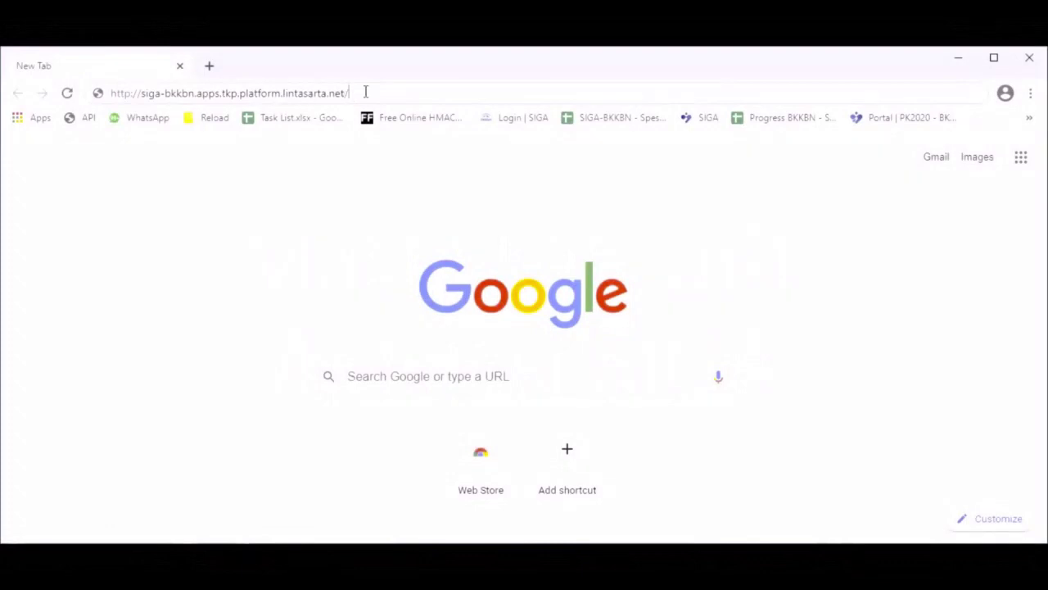
Open the SIGA login page at siga-bkkbn.apps.tkp.platform.lintasarta.net in Chrome.
{"action": "key", "text": "Return"}
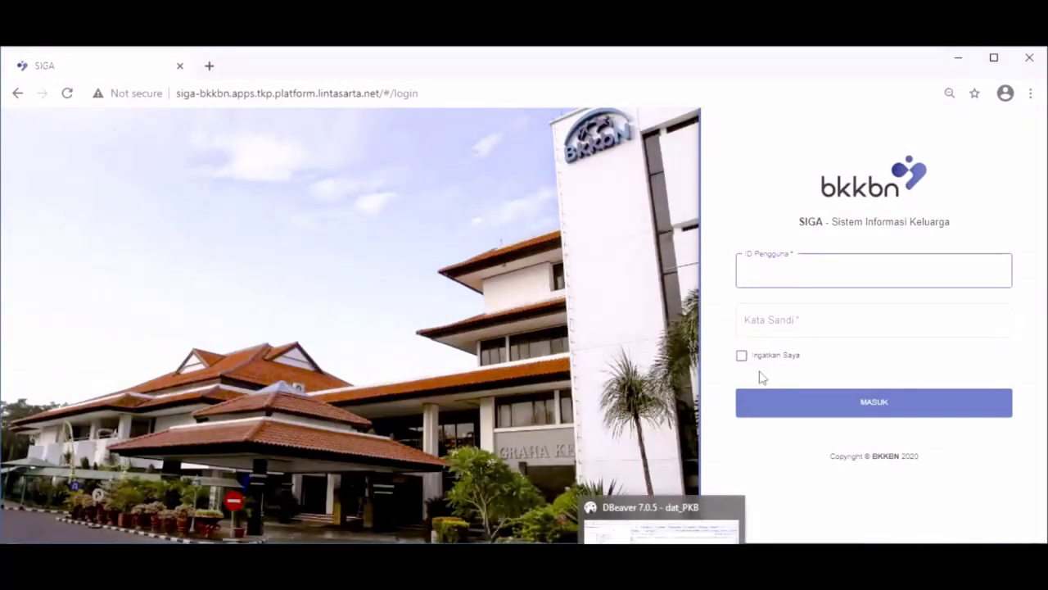
Sign in to SIGA with the operator user ID and its password.
{"action": "left_click", "coordinate": [784, 272]}
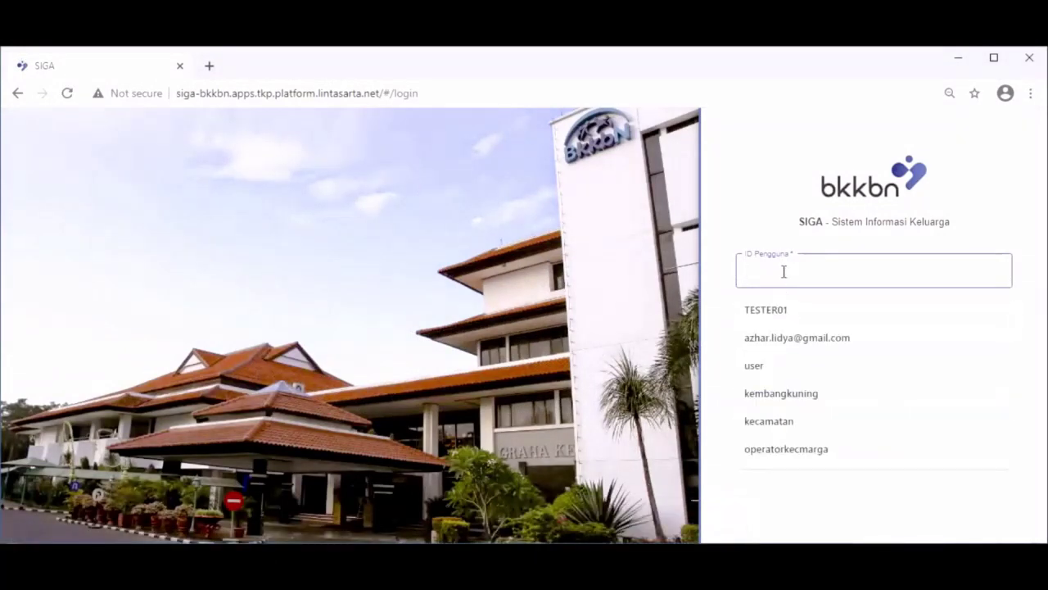
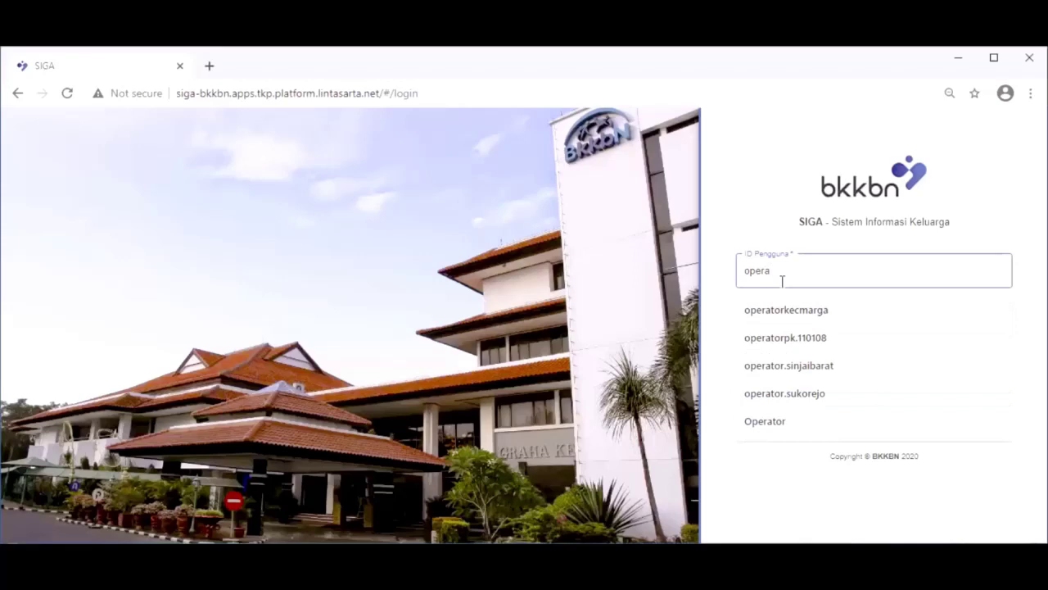
{"action": "left_click", "coordinate": [810, 337]}
{"action": "left_click", "coordinate": [807, 324]}
{"action": "type", "text": "•"}
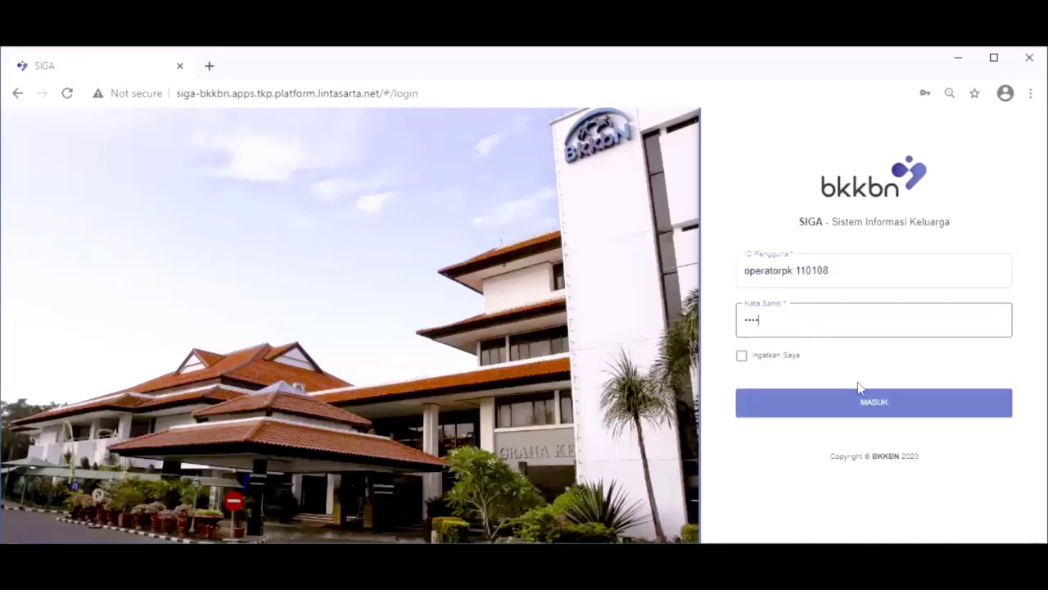
{"action": "left_click", "coordinate": [863, 407]}
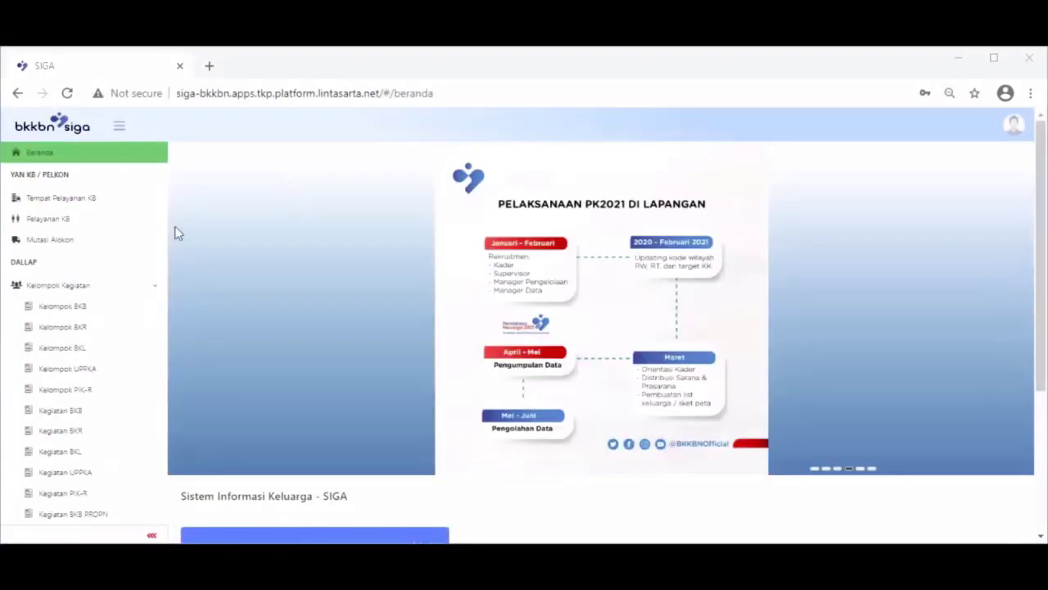
Filter Kelompok BKB to desa 2005 - Jambo Apha, search, and start a new group entry.
{"action": "left_click", "coordinate": [70, 309]}
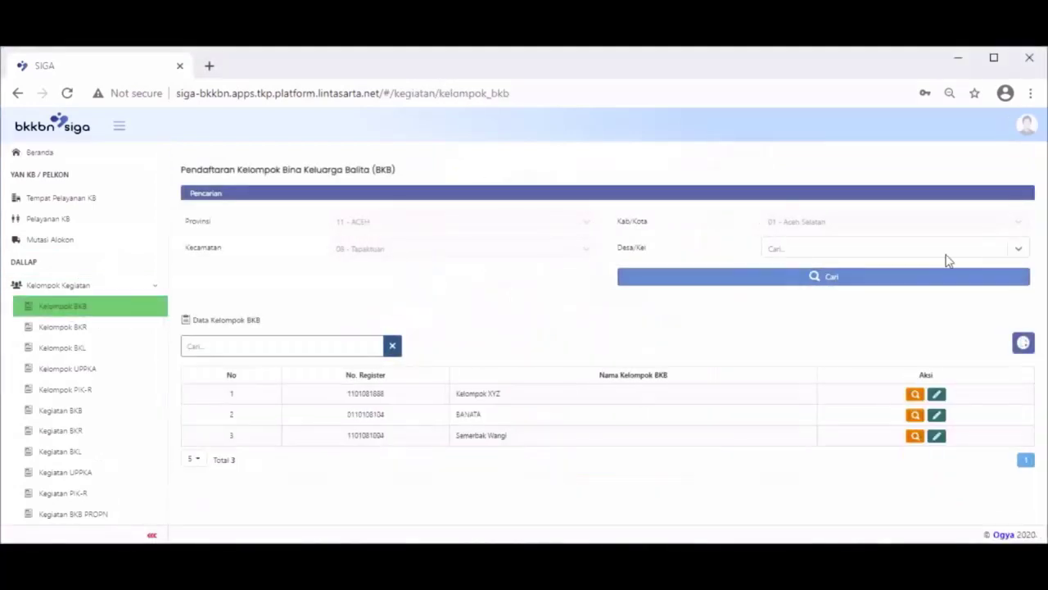
{"action": "left_click", "coordinate": [1018, 249]}
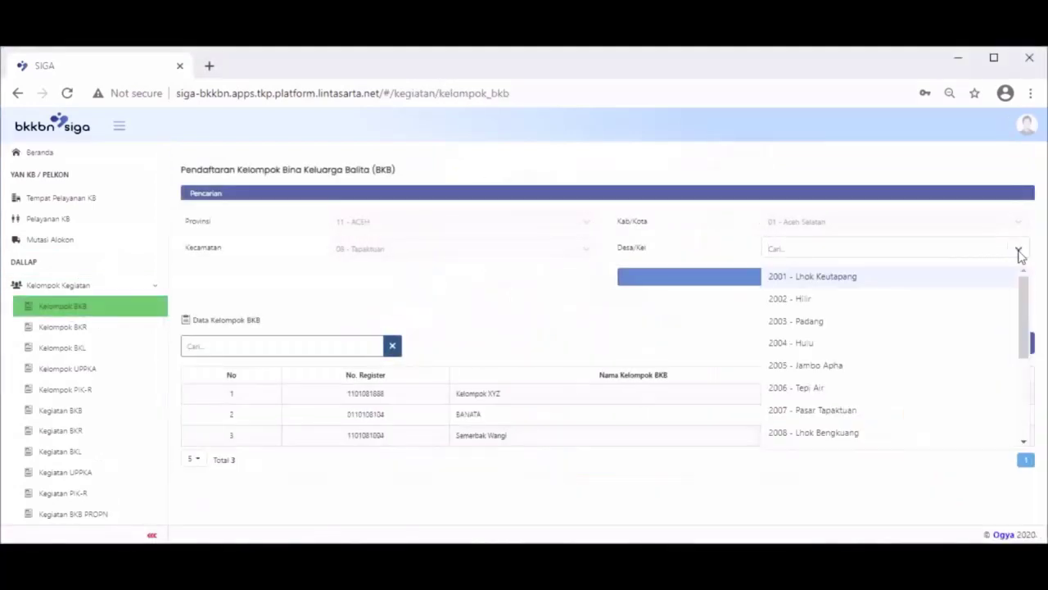
{"action": "left_click", "coordinate": [849, 365]}
{"action": "left_click", "coordinate": [842, 280]}
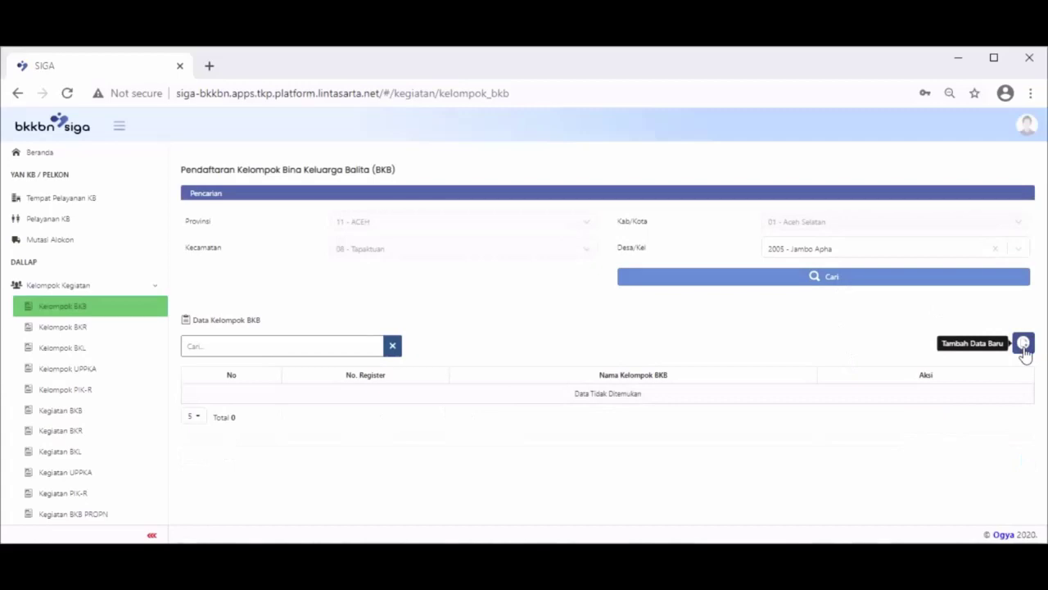
{"action": "left_click", "coordinate": [1024, 343]}
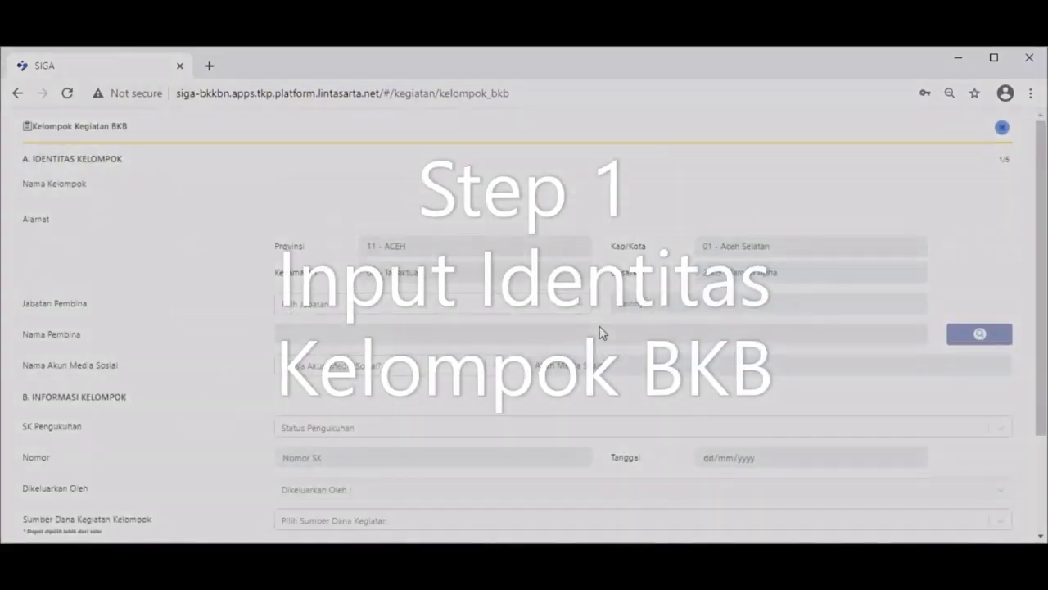
Enter group name KELOMPOK ANAK SEHAT and fill the group address from autofill.
{"action": "left_click", "coordinate": [288, 190]}
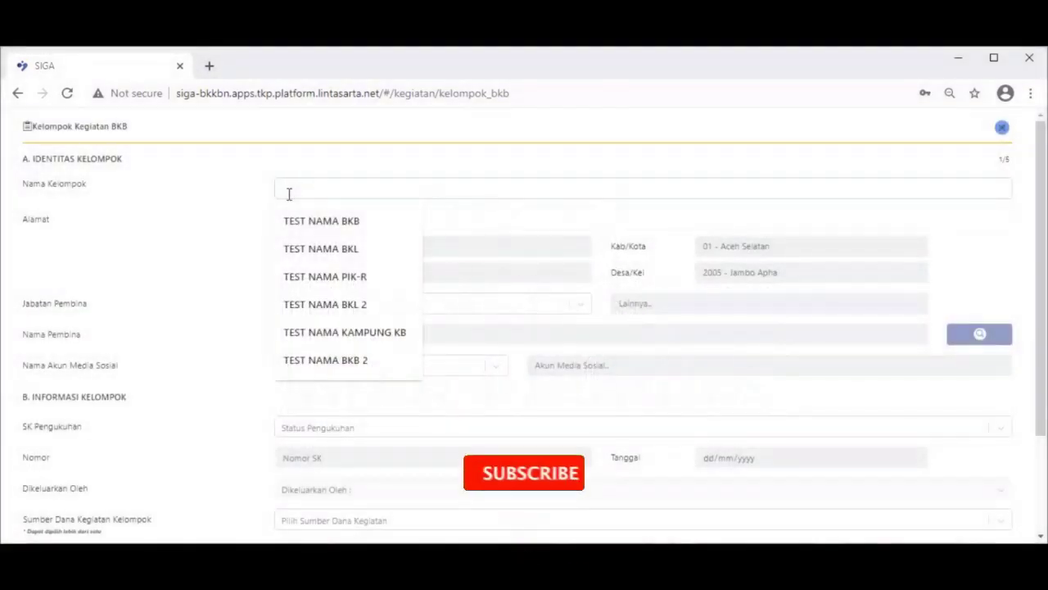
{"action": "type", "text": "KELOMPOK "}
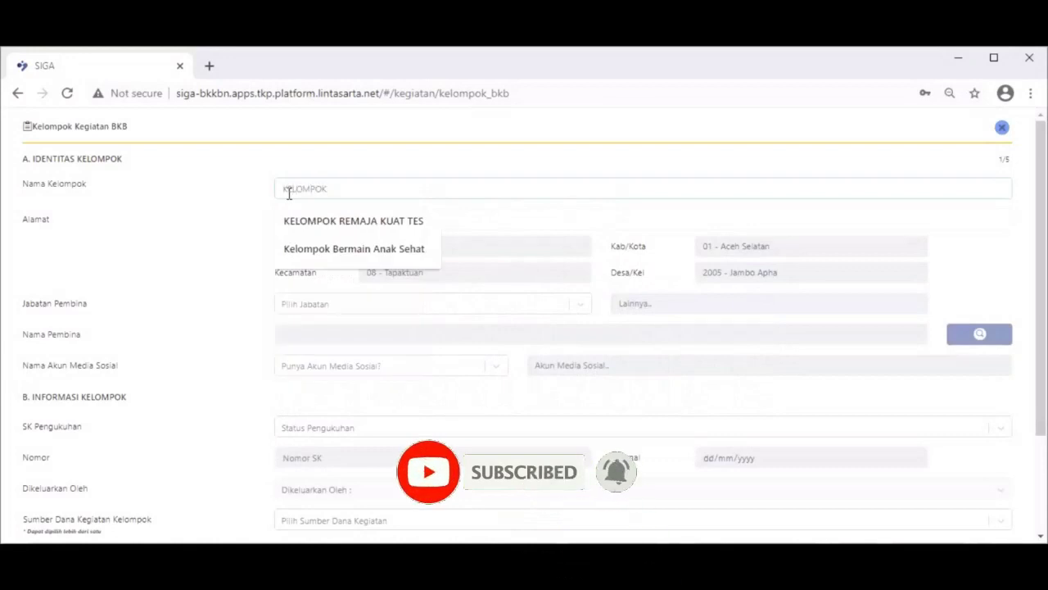
{"action": "type", "text": "ANAK "}
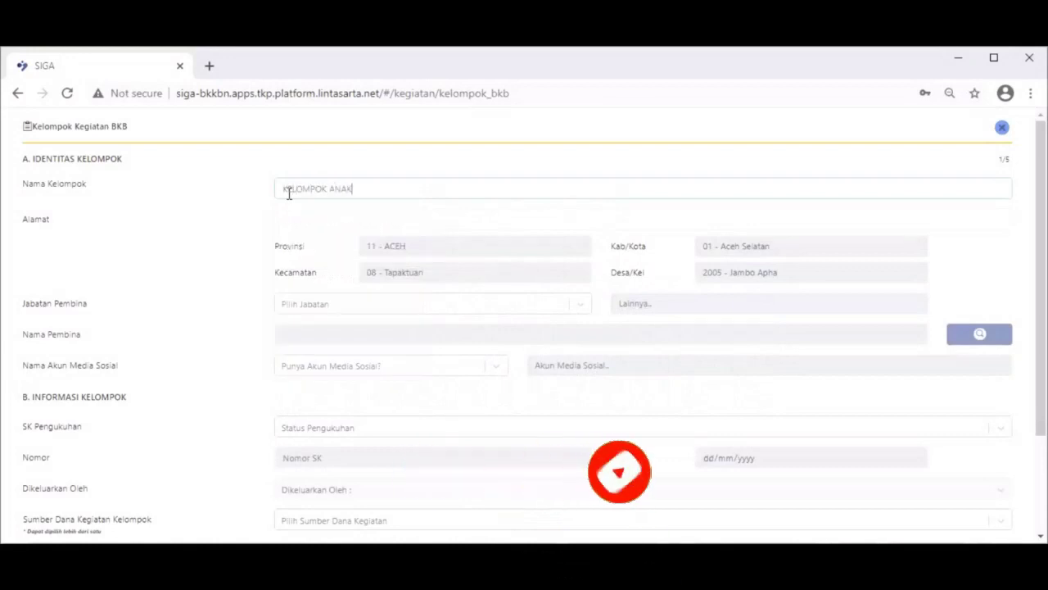
{"action": "type", "text": "SEHAT TES"}
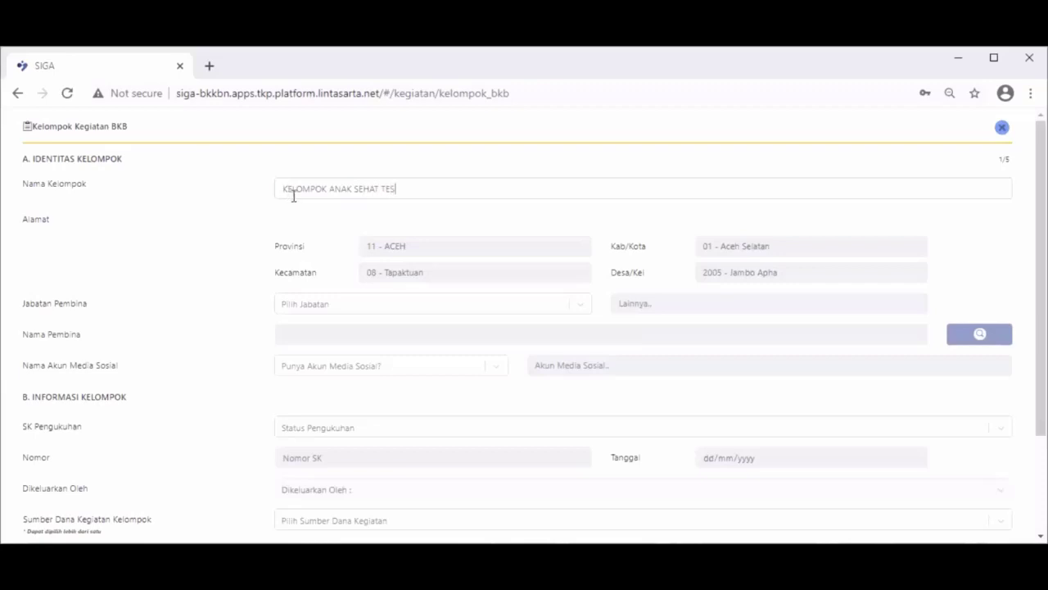
{"action": "left_click", "coordinate": [307, 222]}
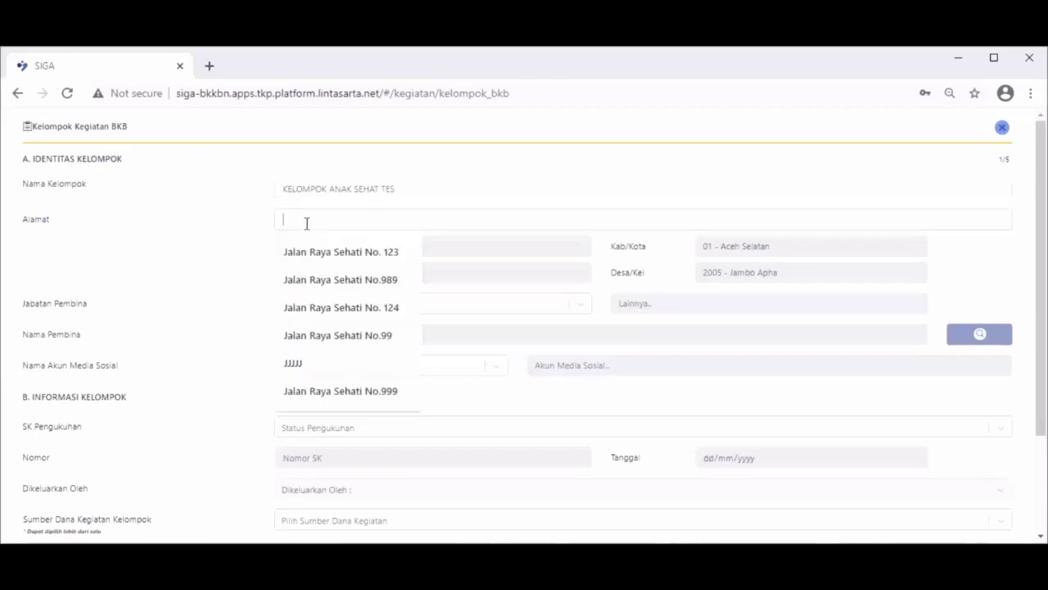
{"action": "left_click", "coordinate": [321, 252]}
Set Jabatan Pembina to 2. PPKBD and bring up the PPKBD list.
{"action": "left_click", "coordinate": [331, 305]}
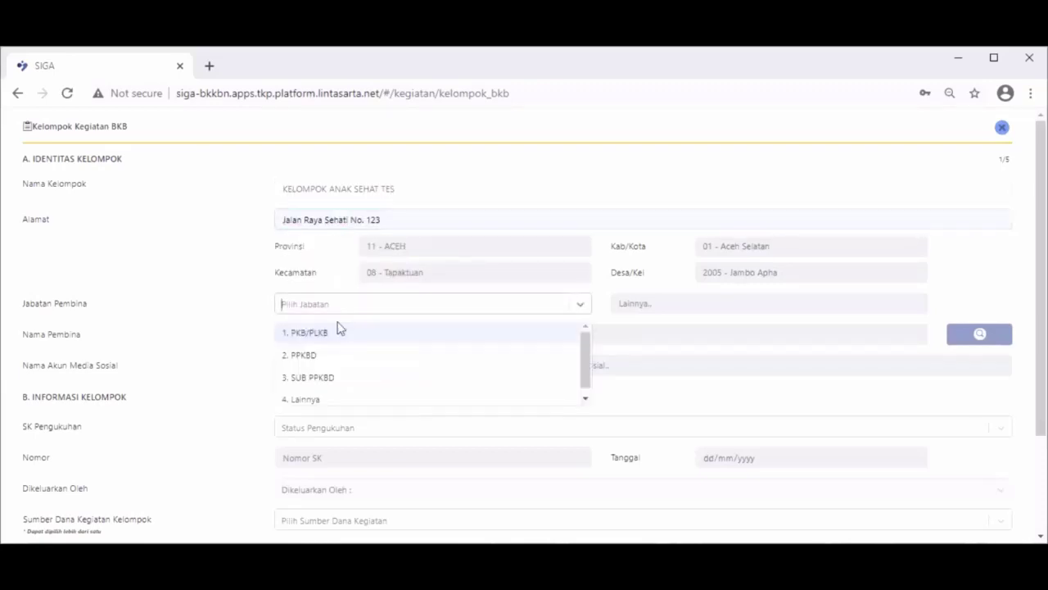
{"action": "left_click", "coordinate": [344, 358]}
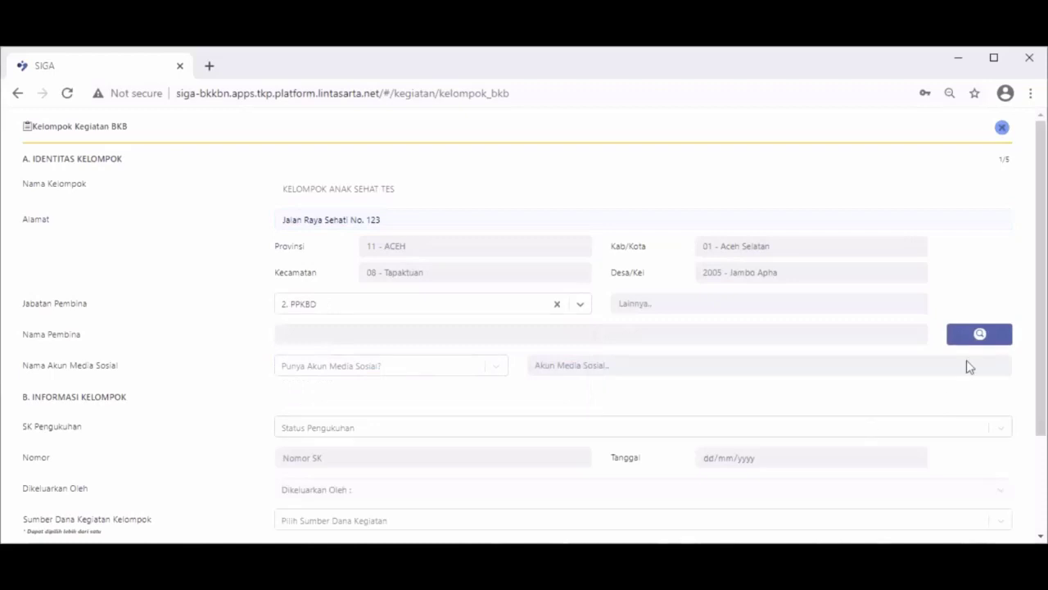
{"action": "left_click", "coordinate": [976, 337]}
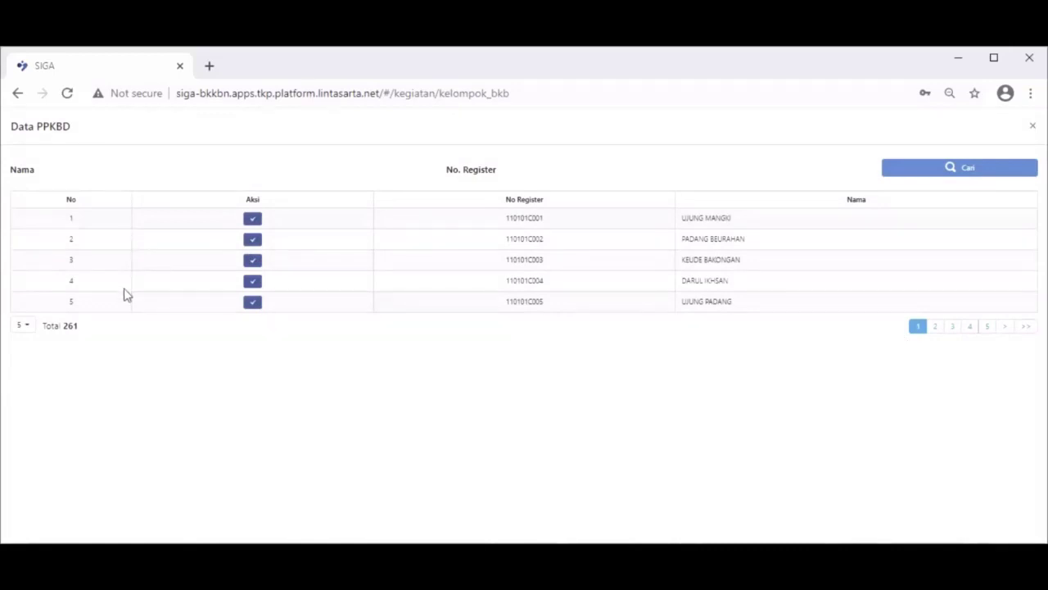
Choose the PPKBD pembina, and set Media Sosial to Tidak and SK Pengukuhan to Tidak Ada.
{"action": "left_click", "coordinate": [253, 281]}
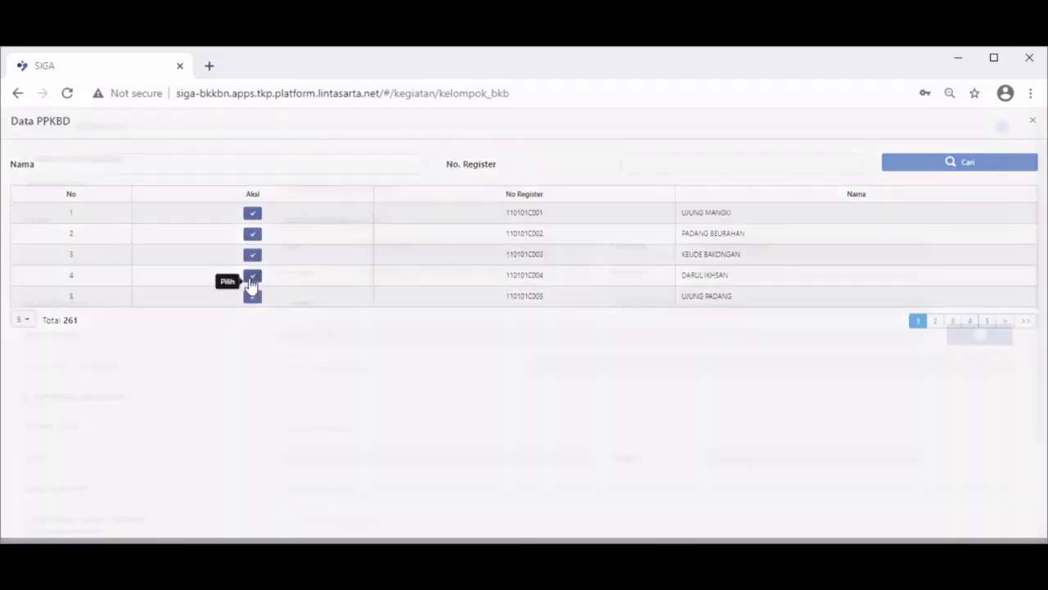
{"action": "left_click", "coordinate": [383, 369]}
{"action": "left_click", "coordinate": [360, 420]}
{"action": "left_click", "coordinate": [357, 434]}
{"action": "left_click", "coordinate": [348, 476]}
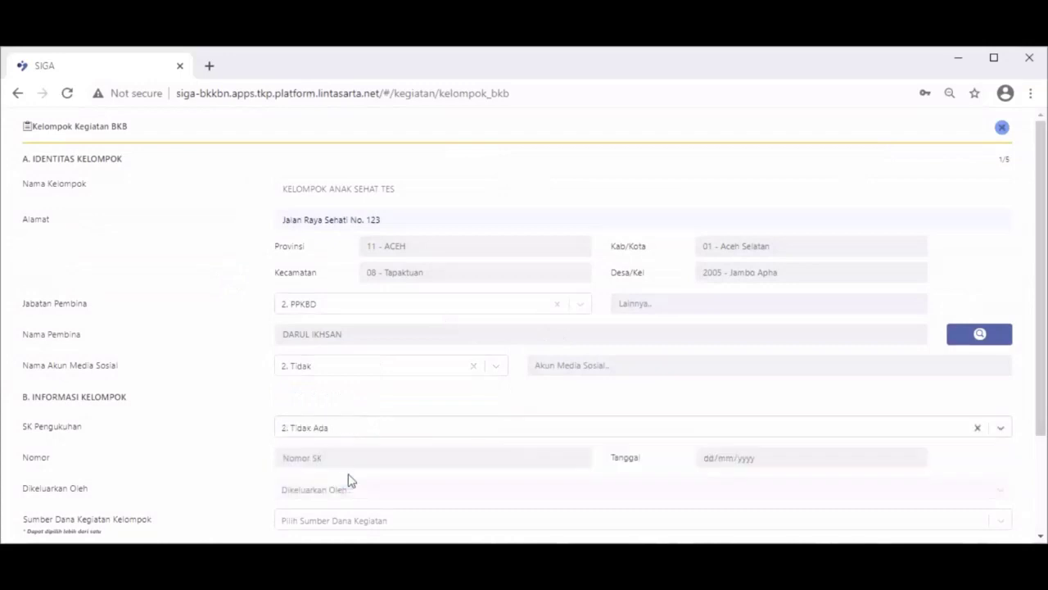
Set Sumber Dana to APBN and Keterpaduan to PAUD, then proceed to the pengurus step.
{"action": "scroll", "coordinate": [383, 424], "scroll_direction": "down", "scroll_amount": 2}
{"action": "left_click", "coordinate": [375, 394]}
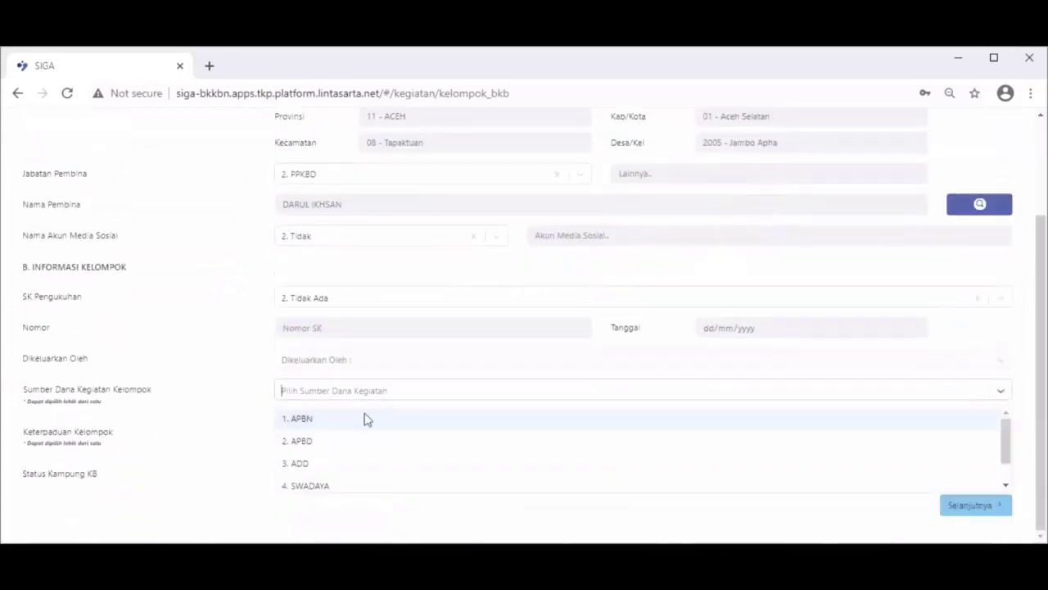
{"action": "left_click", "coordinate": [364, 427]}
{"action": "left_click", "coordinate": [358, 439]}
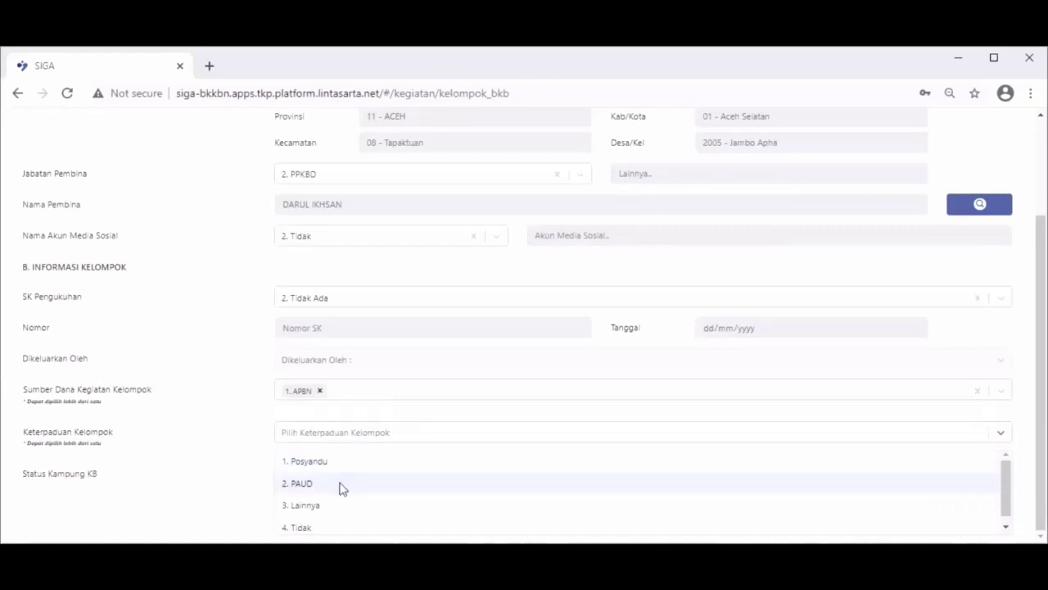
{"action": "left_click", "coordinate": [340, 485]}
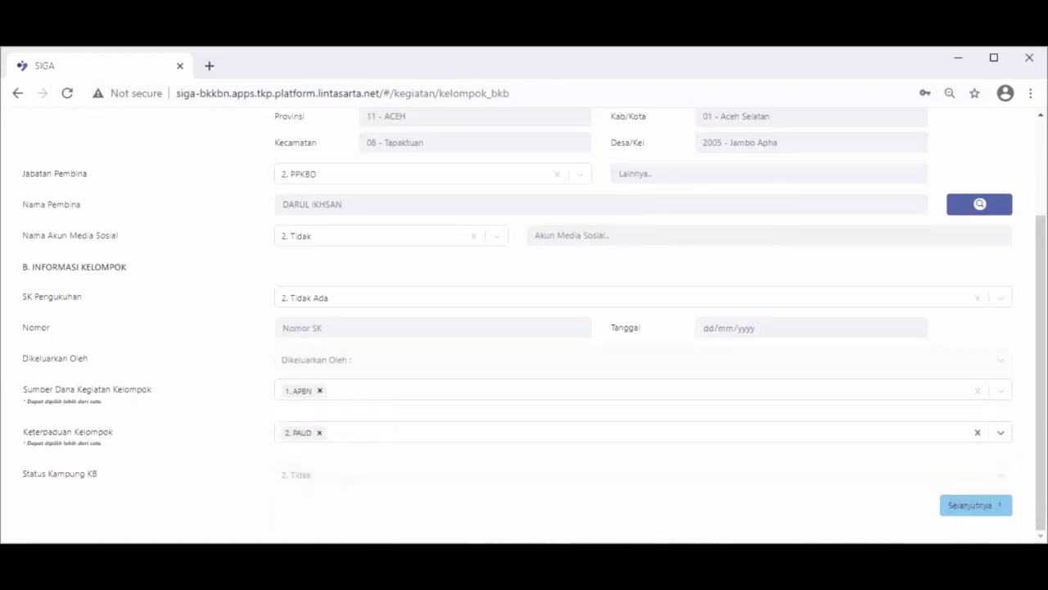
{"action": "left_click", "coordinate": [979, 505]}
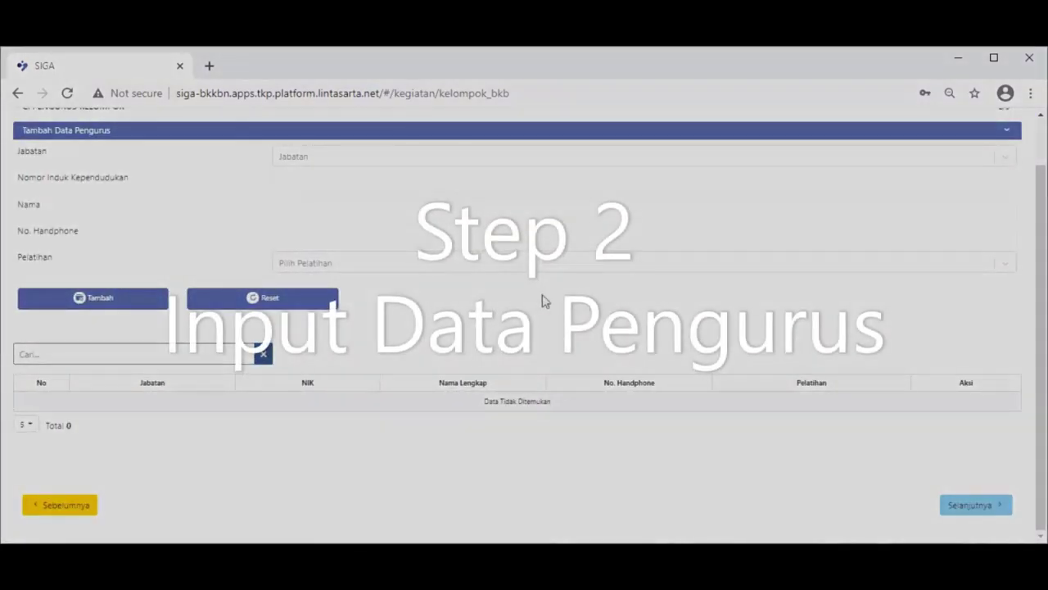
Enter a Ketua pengurus with NIK, name and phone number.
{"action": "left_click", "coordinate": [368, 159]}
{"action": "left_click", "coordinate": [361, 188]}
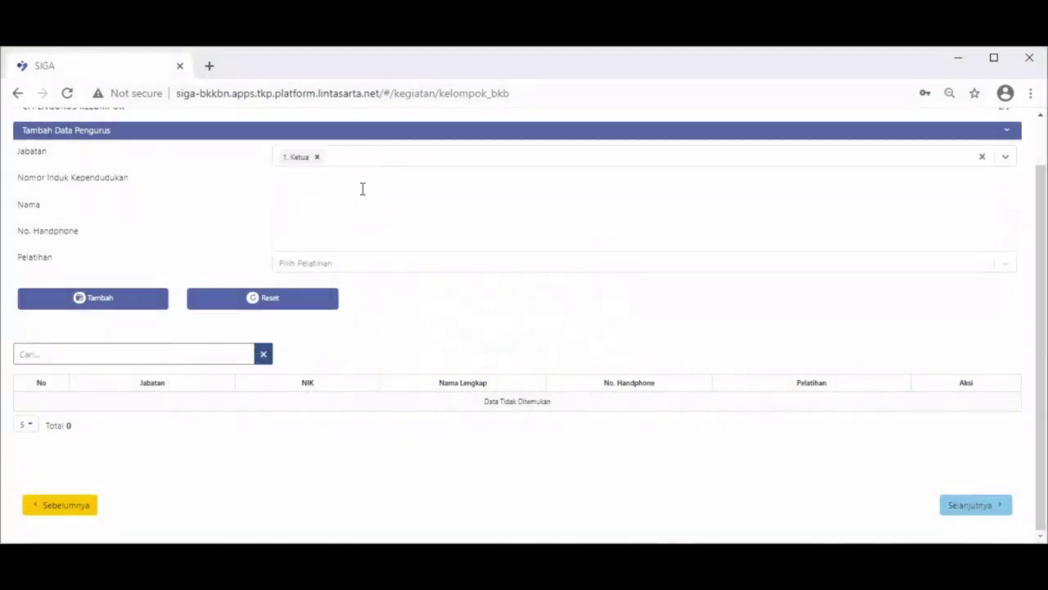
{"action": "left_click", "coordinate": [358, 181]}
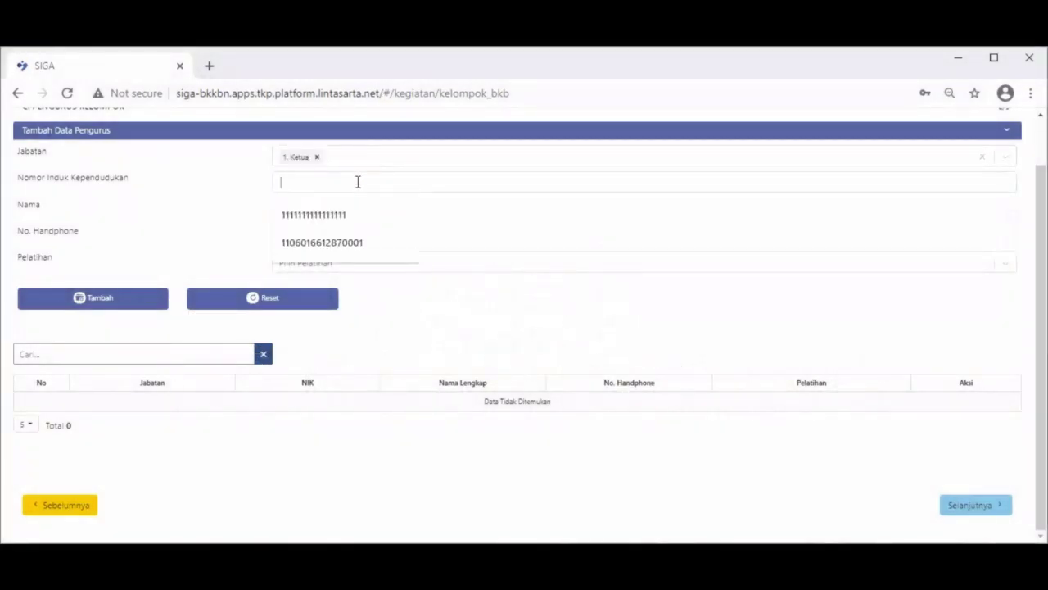
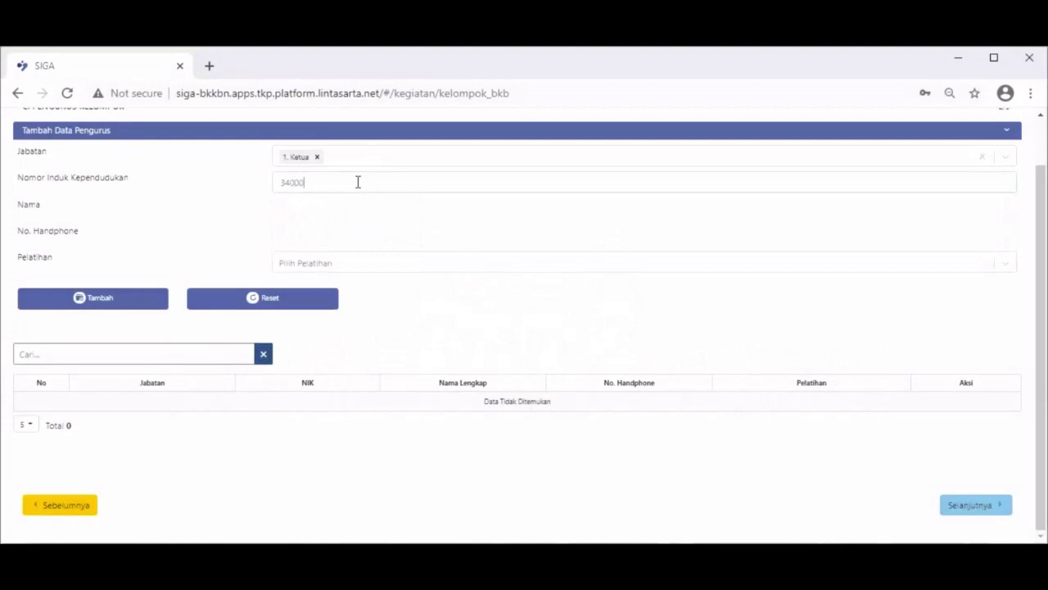
{"action": "left_click", "coordinate": [342, 207]}
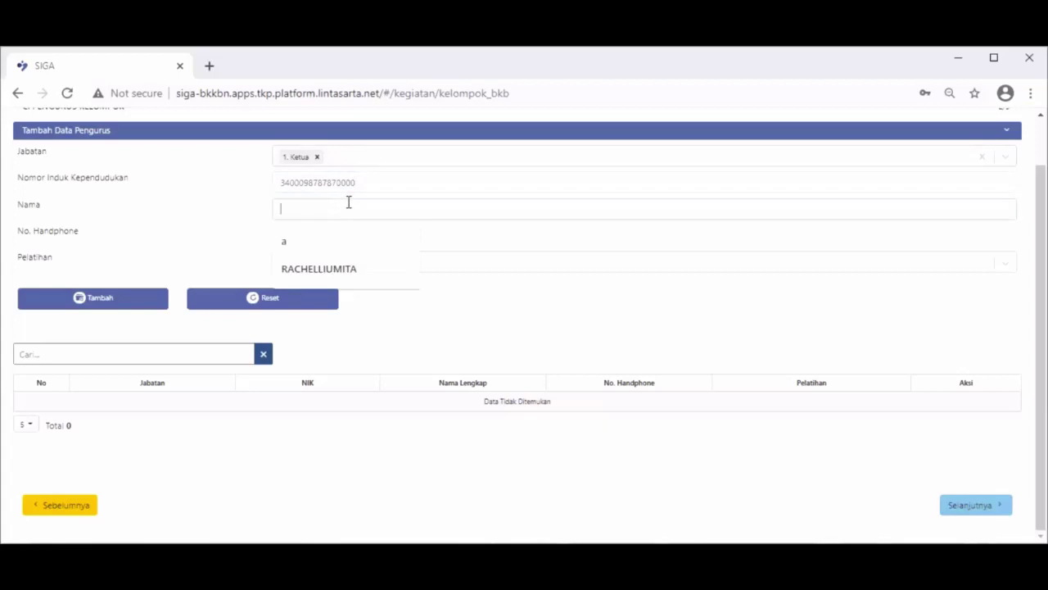
{"action": "type", "text": "BEBILA"}
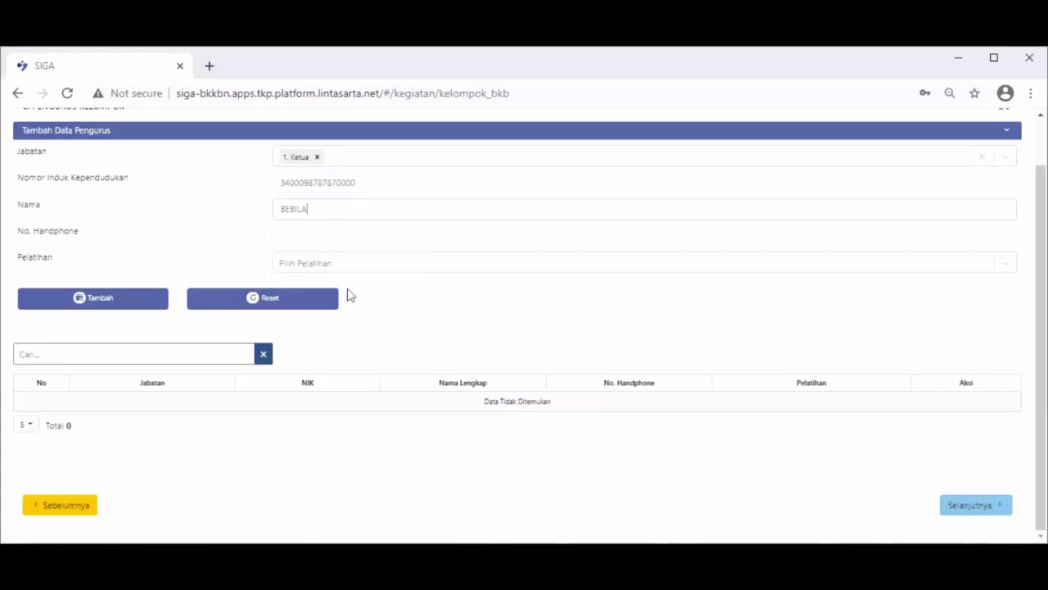
{"action": "left_click", "coordinate": [362, 237]}
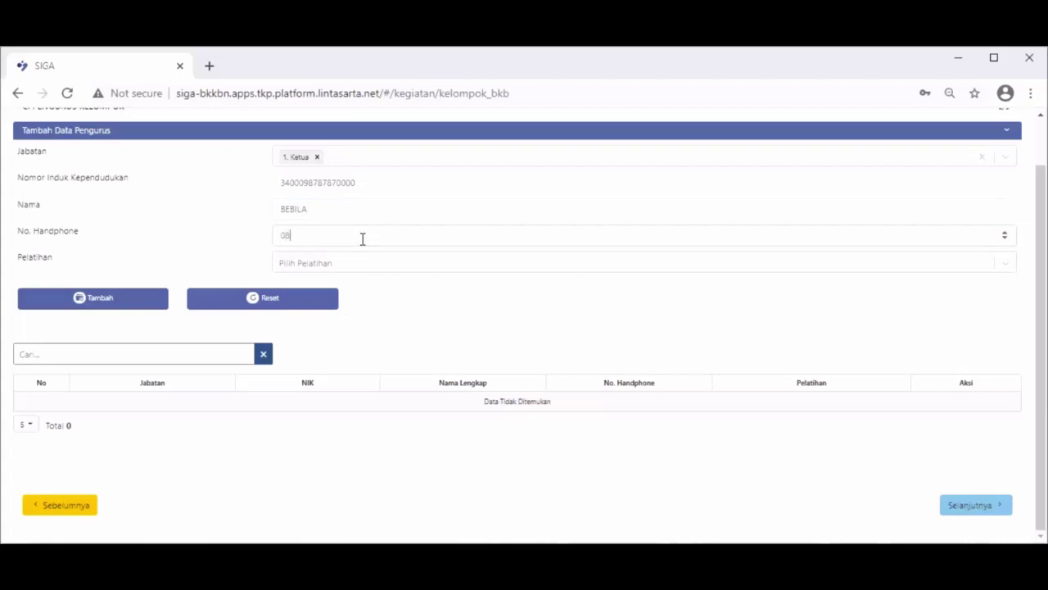
Give the Ketua trainings Menjadi Orang Tua Hebat, BKB HI and Pengasuhan 1000 HPK, and add to the table.
{"action": "left_click", "coordinate": [366, 263]}
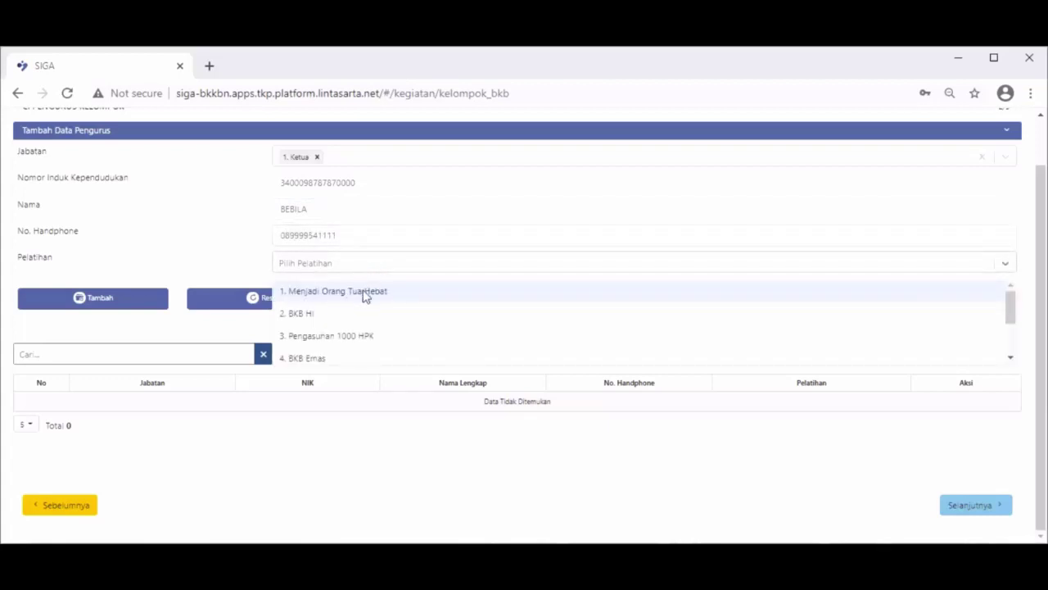
{"action": "left_click", "coordinate": [366, 293]}
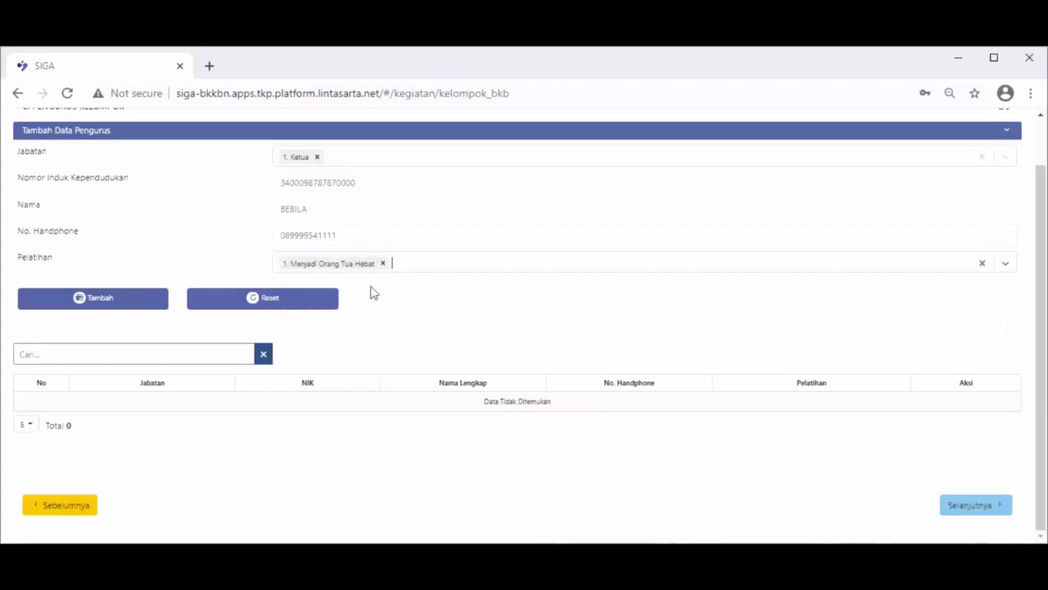
{"action": "left_click", "coordinate": [418, 270]}
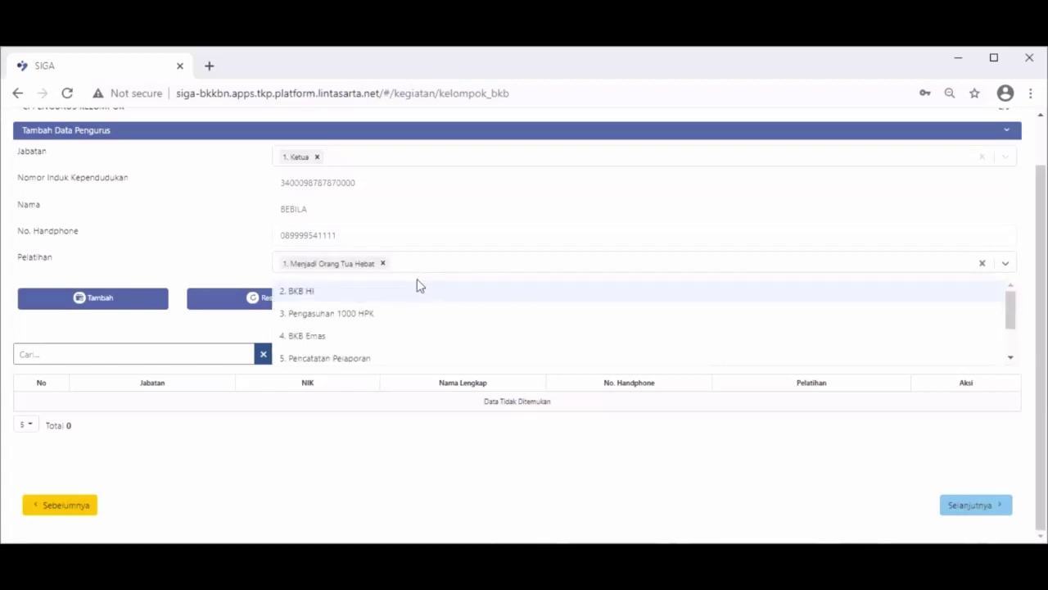
{"action": "left_click", "coordinate": [419, 293]}
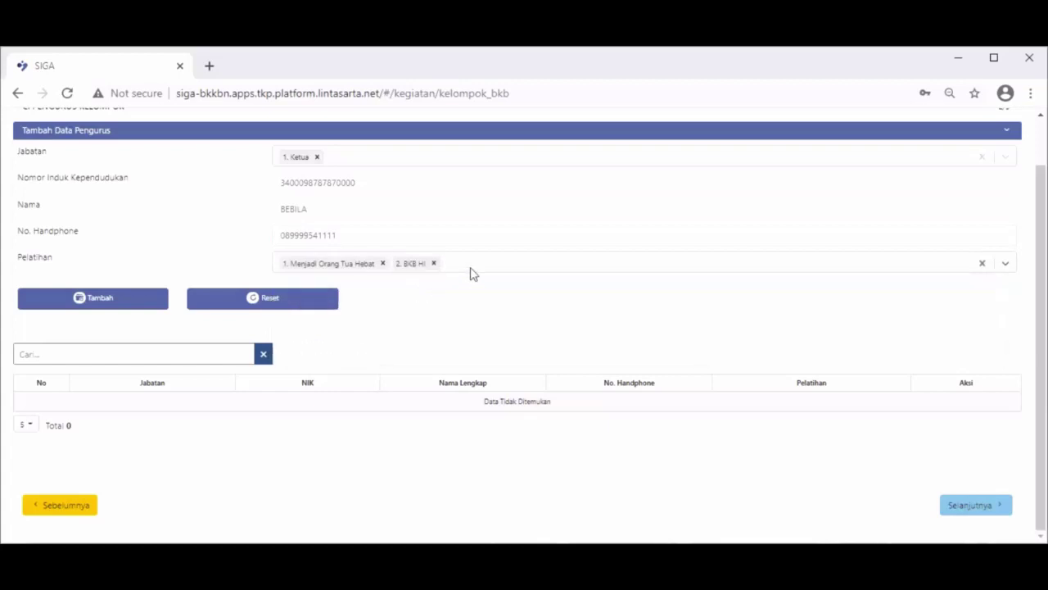
{"action": "left_click", "coordinate": [470, 270]}
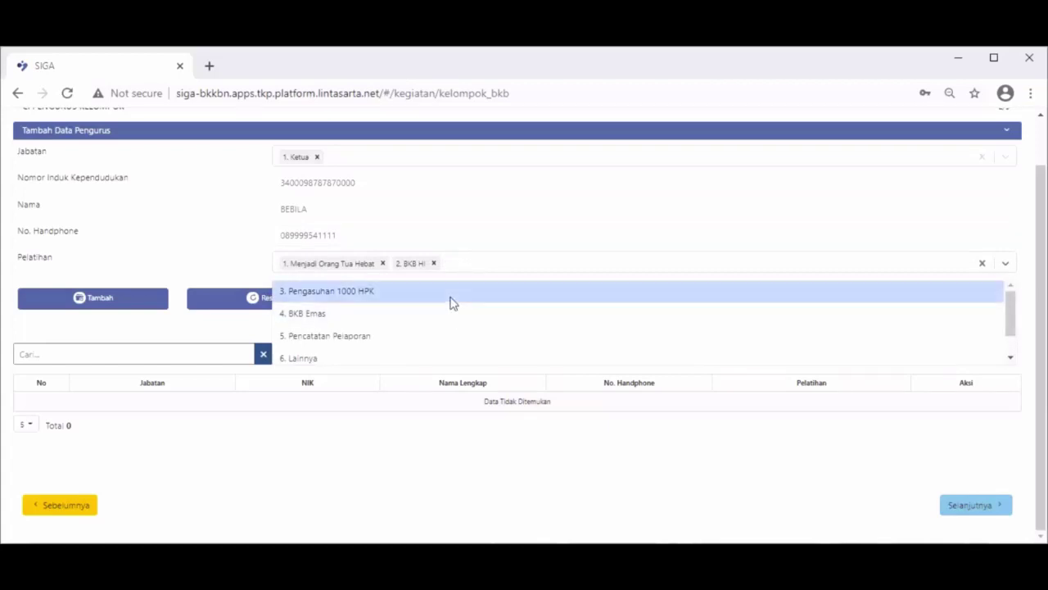
{"action": "left_click", "coordinate": [452, 296]}
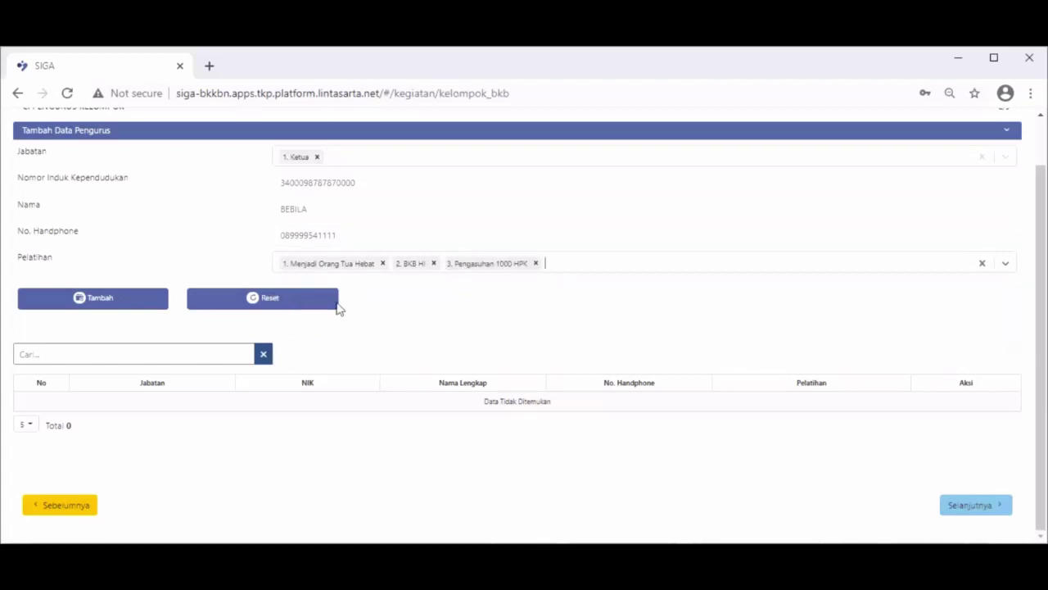
{"action": "left_click", "coordinate": [119, 300]}
{"action": "left_click", "coordinate": [373, 158]}
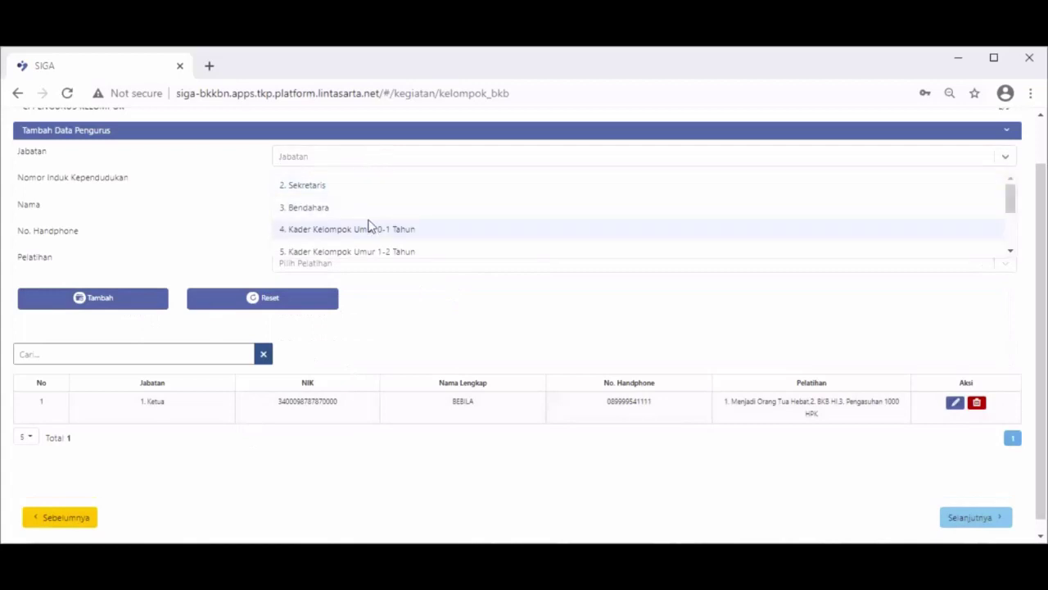
Enter a second pengurus as 8. Kader Kelompok Umur 4-5 Tahun with NIK, name and phone.
{"action": "scroll", "coordinate": [368, 226], "scroll_direction": "down", "scroll_amount": 2}
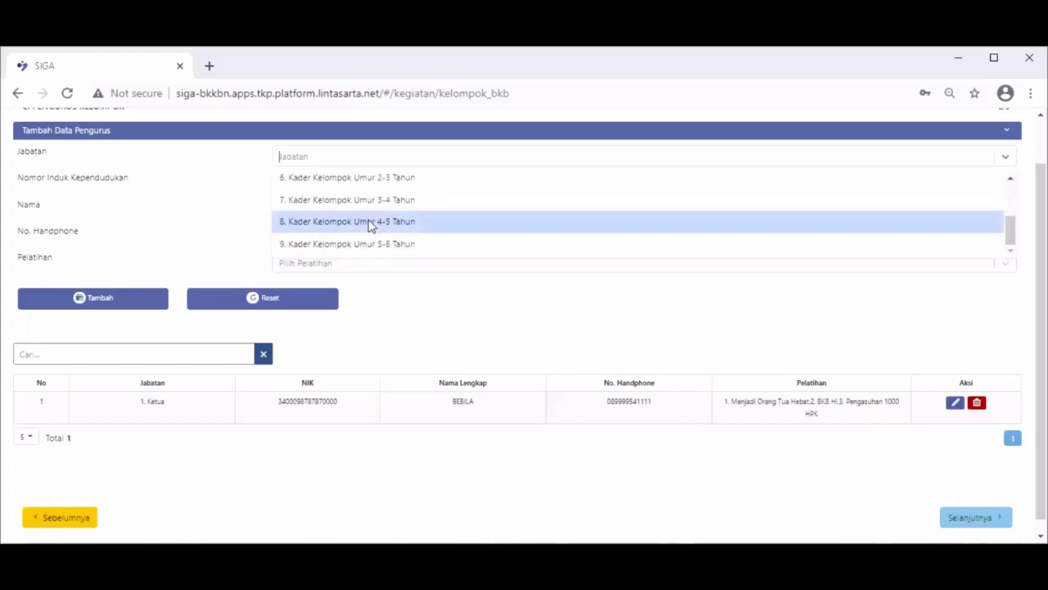
{"action": "left_click", "coordinate": [369, 226]}
{"action": "left_click", "coordinate": [342, 183]}
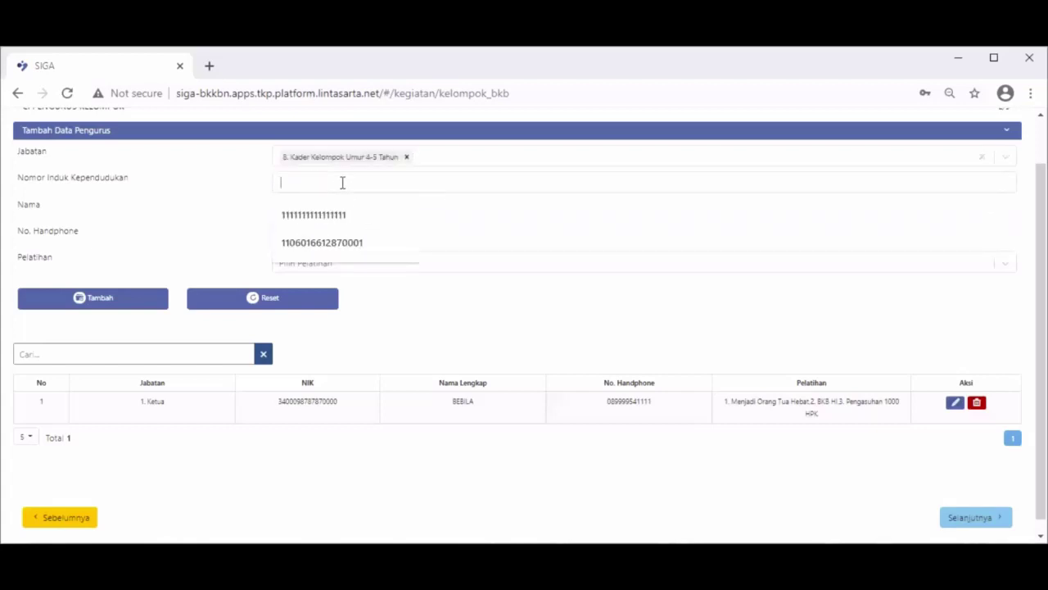
{"action": "type", "text": "1112355500000000"}
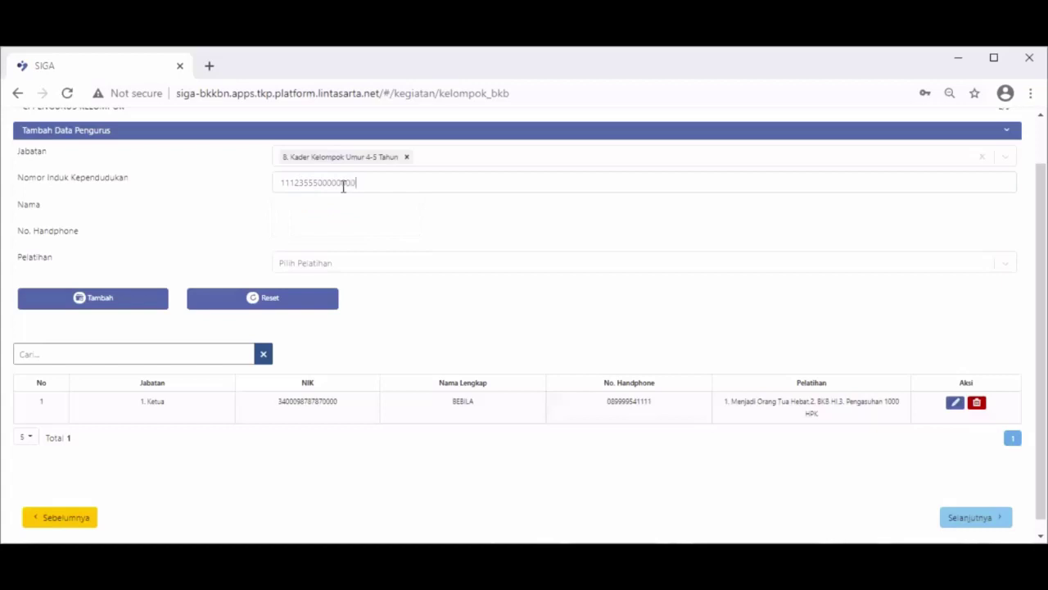
{"action": "left_click", "coordinate": [330, 205]}
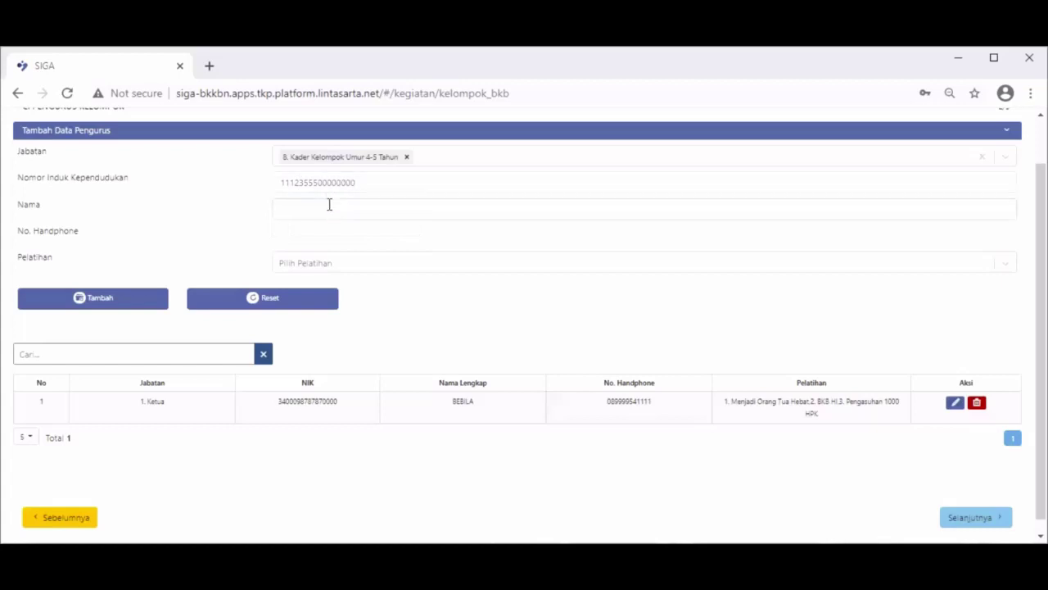
{"action": "type", "text": "MORENA"}
{"action": "left_click", "coordinate": [339, 239]}
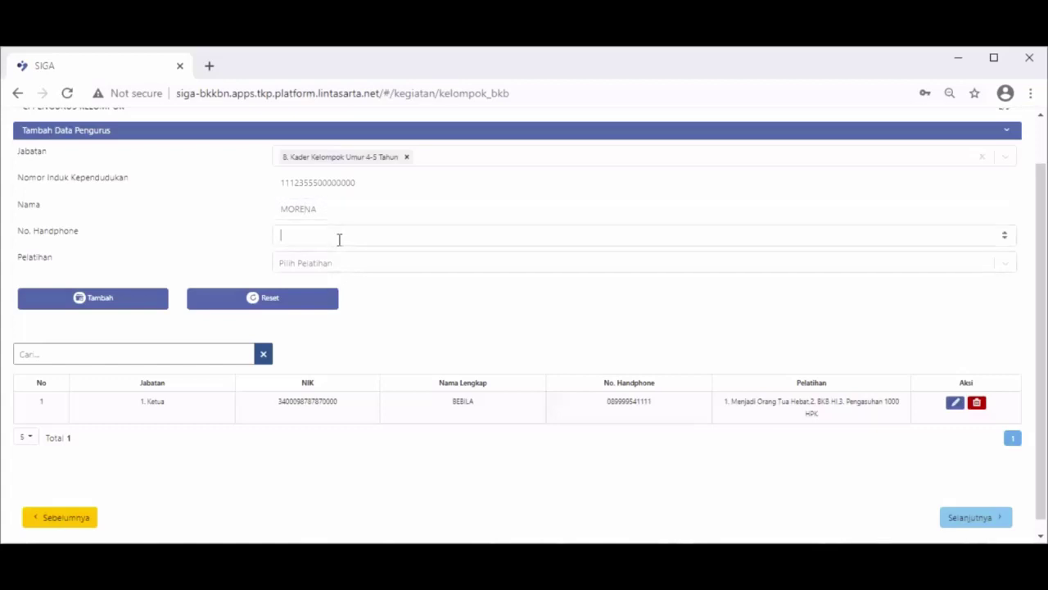
Assign the same three trainings and add the second pengurus to the table.
{"action": "left_click", "coordinate": [348, 264]}
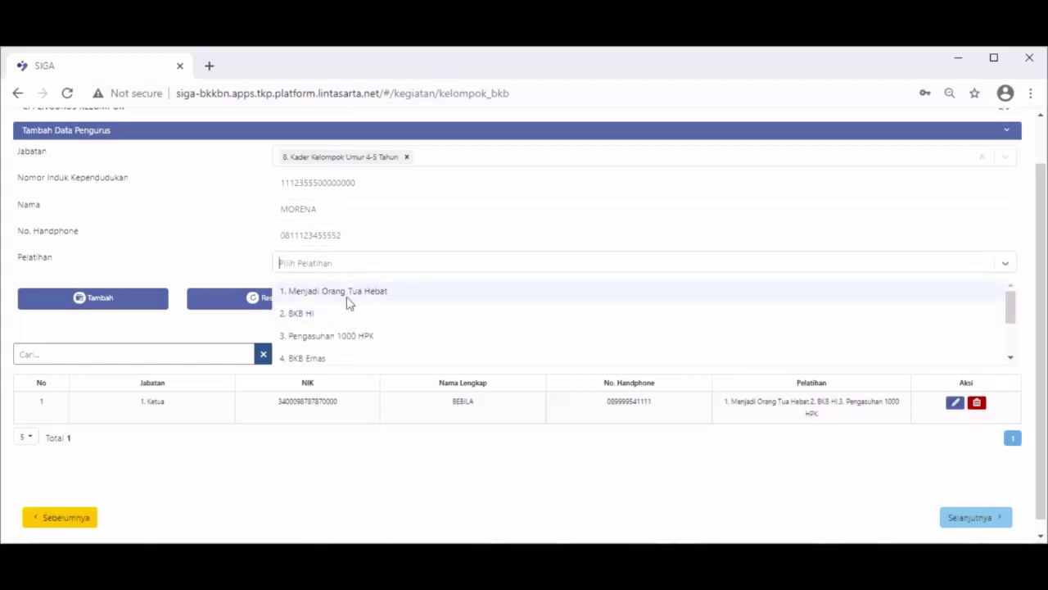
{"action": "left_click", "coordinate": [348, 301]}
{"action": "left_click", "coordinate": [402, 268]}
{"action": "left_click", "coordinate": [399, 291]}
{"action": "left_click", "coordinate": [456, 275]}
{"action": "left_click", "coordinate": [454, 290]}
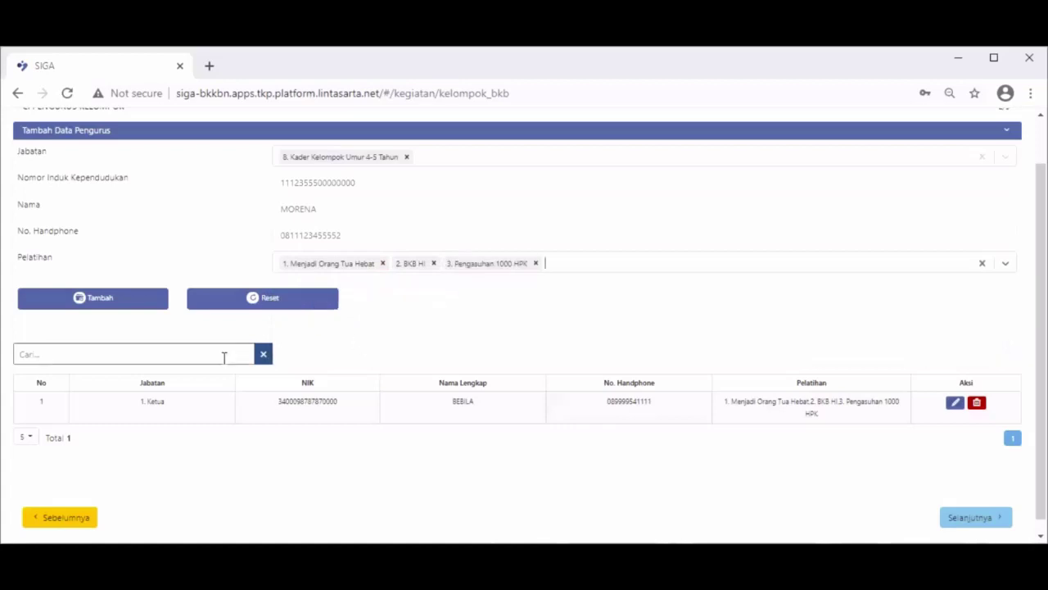
{"action": "left_click", "coordinate": [139, 306]}
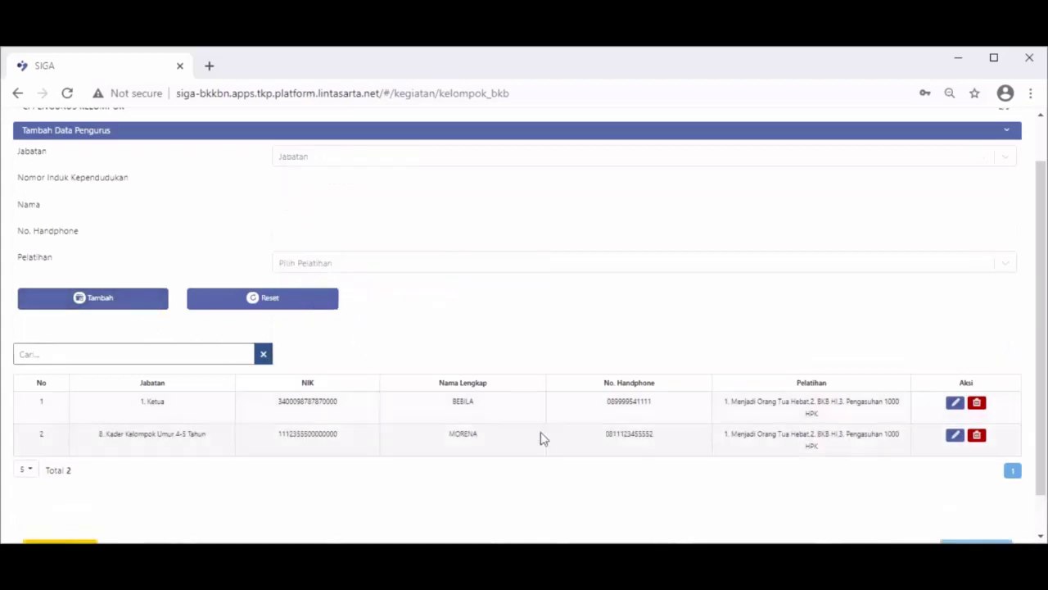
{"action": "scroll", "coordinate": [791, 462], "scroll_direction": "up", "scroll_amount": 1}
Enter a third pengurus as 4. Kader Kelompok Umur 0-1 Tahun with NIK, name and phone.
{"action": "left_click", "coordinate": [361, 212]}
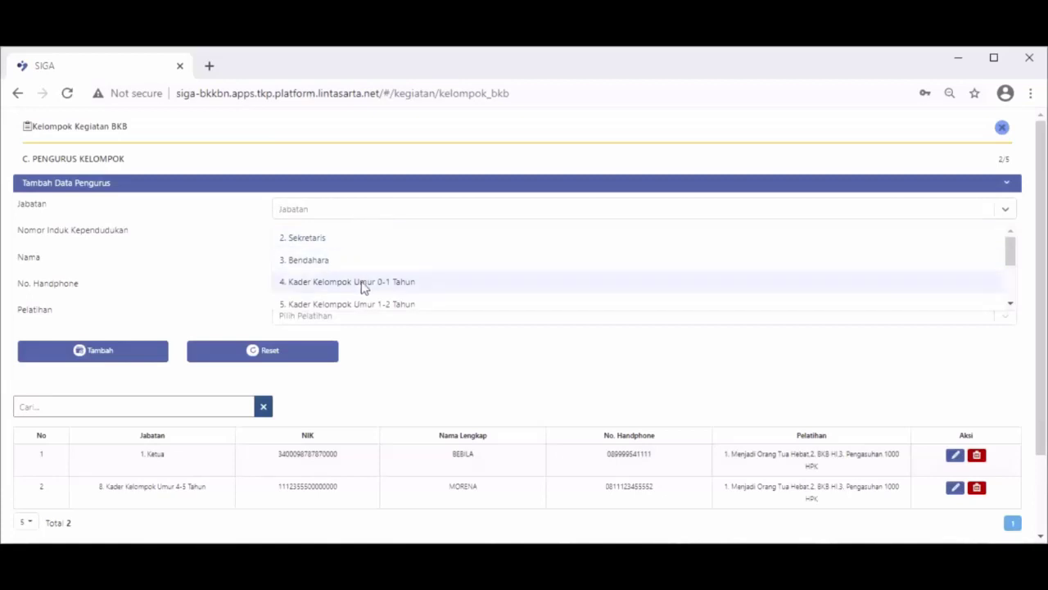
{"action": "left_click", "coordinate": [363, 282]}
{"action": "left_click", "coordinate": [358, 236]}
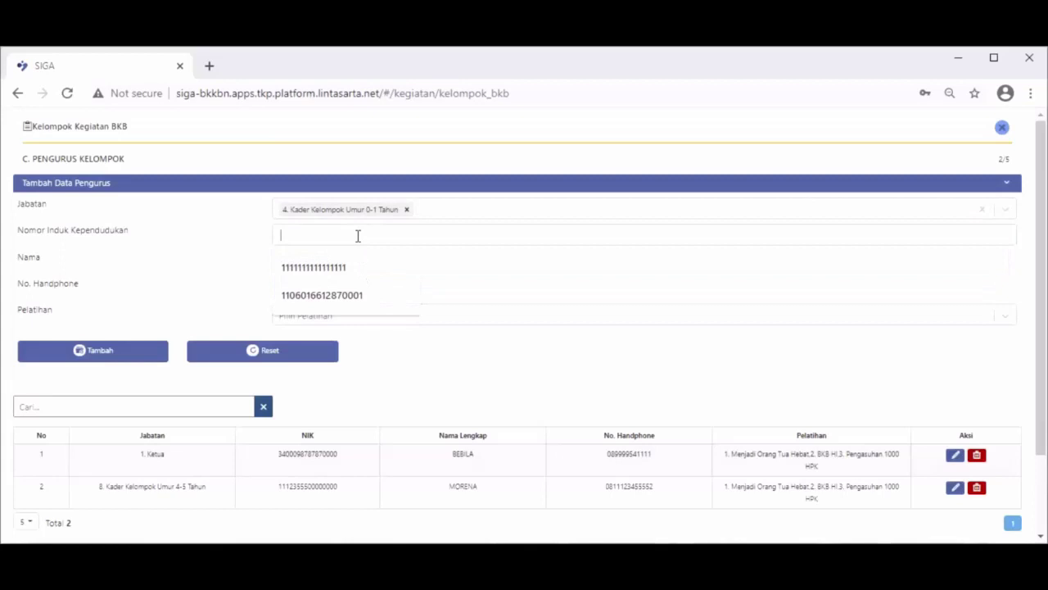
{"action": "type", "text": "12"}
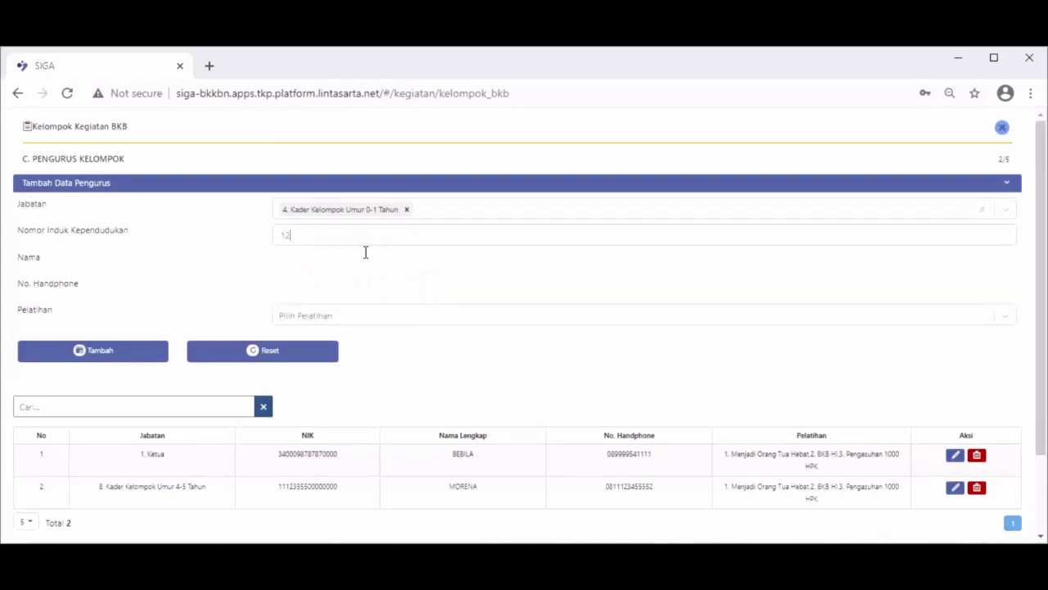
{"action": "type", "text": "3456"}
{"action": "left_click", "coordinate": [331, 261]}
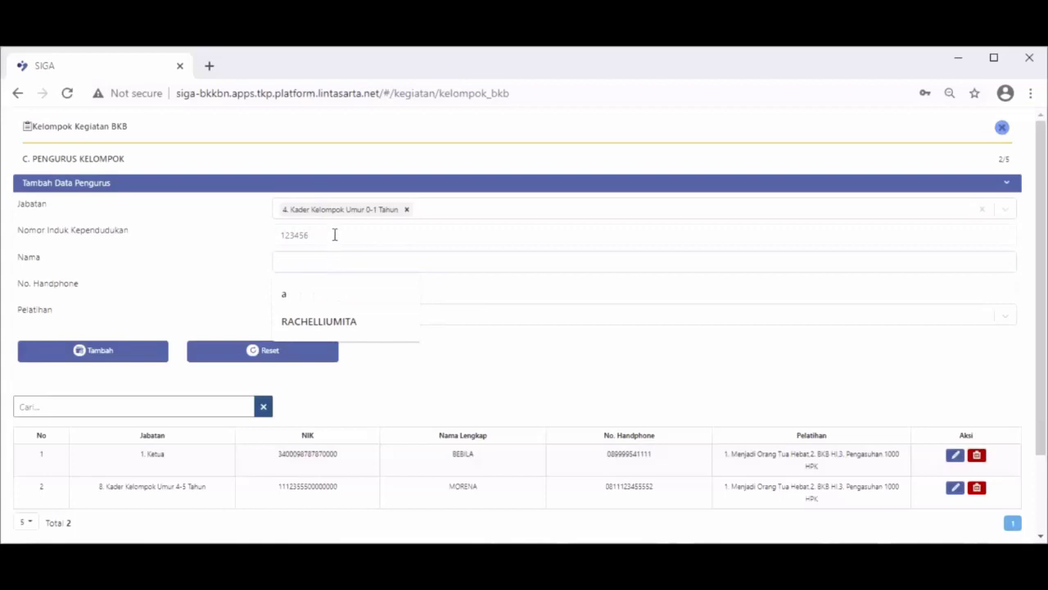
{"action": "left_click", "coordinate": [334, 234]}
{"action": "type", "text": "6677888999"}
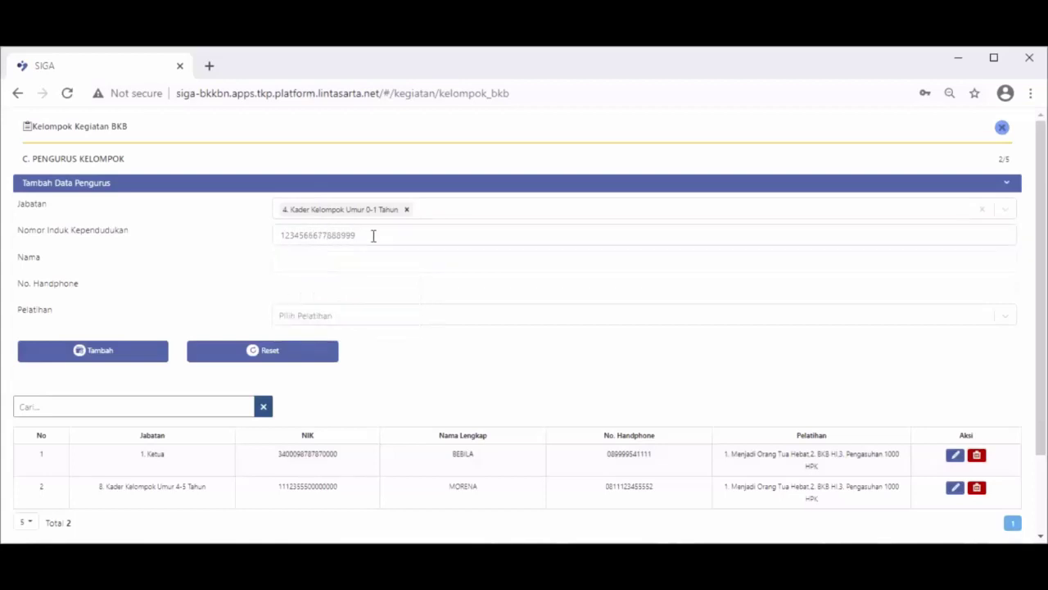
{"action": "left_click", "coordinate": [366, 258]}
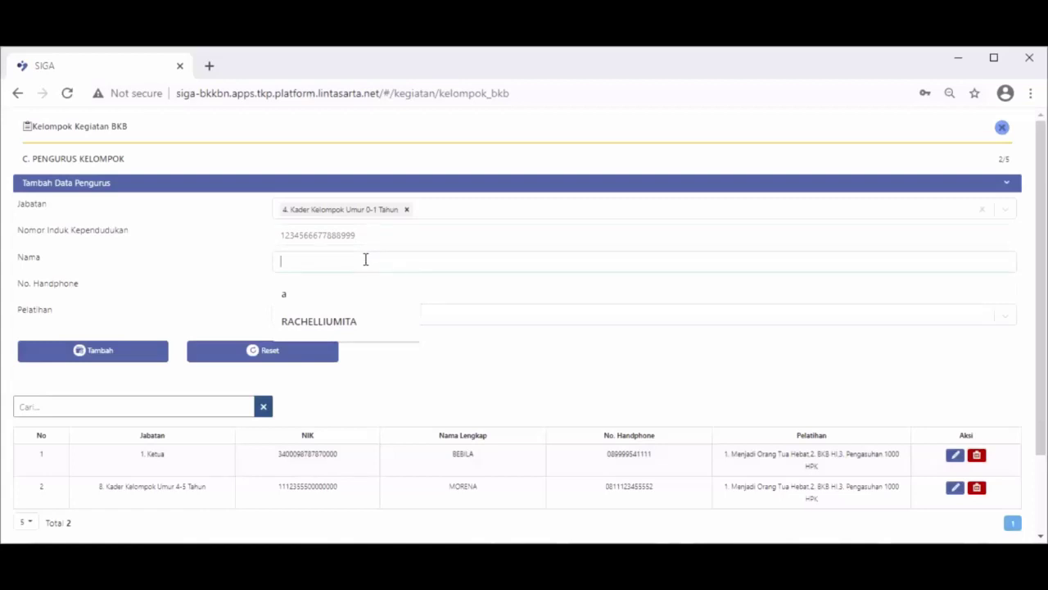
{"action": "type", "text": "R"}
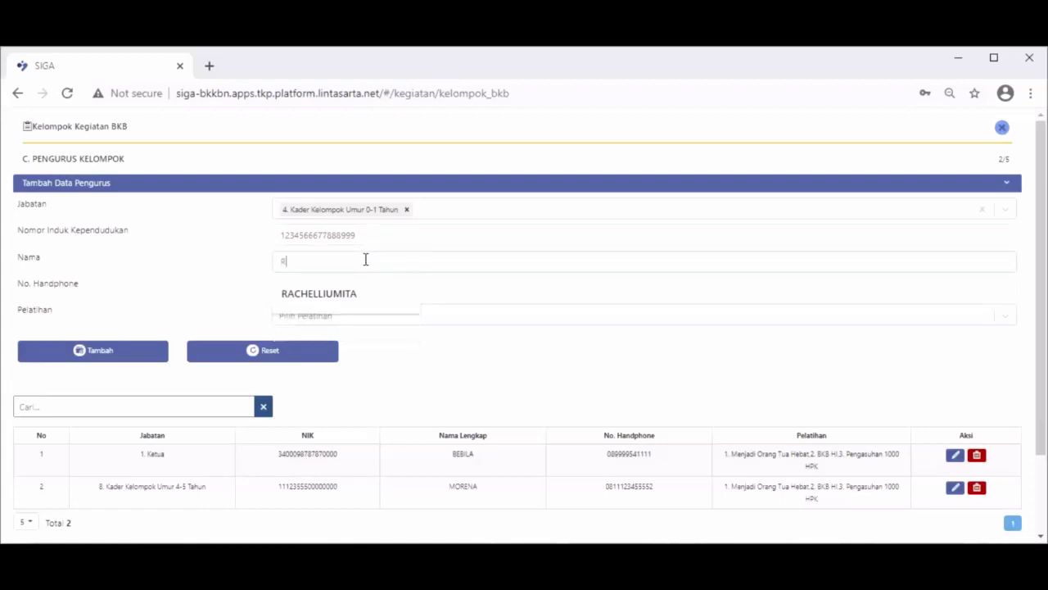
{"action": "type", "text": "IKONES"}
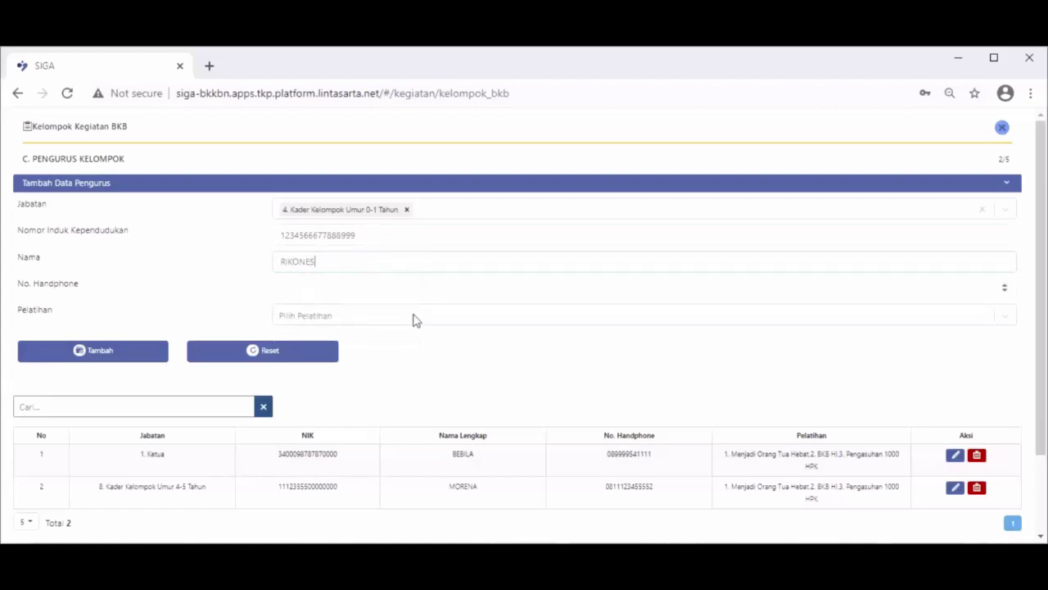
{"action": "left_click", "coordinate": [398, 288]}
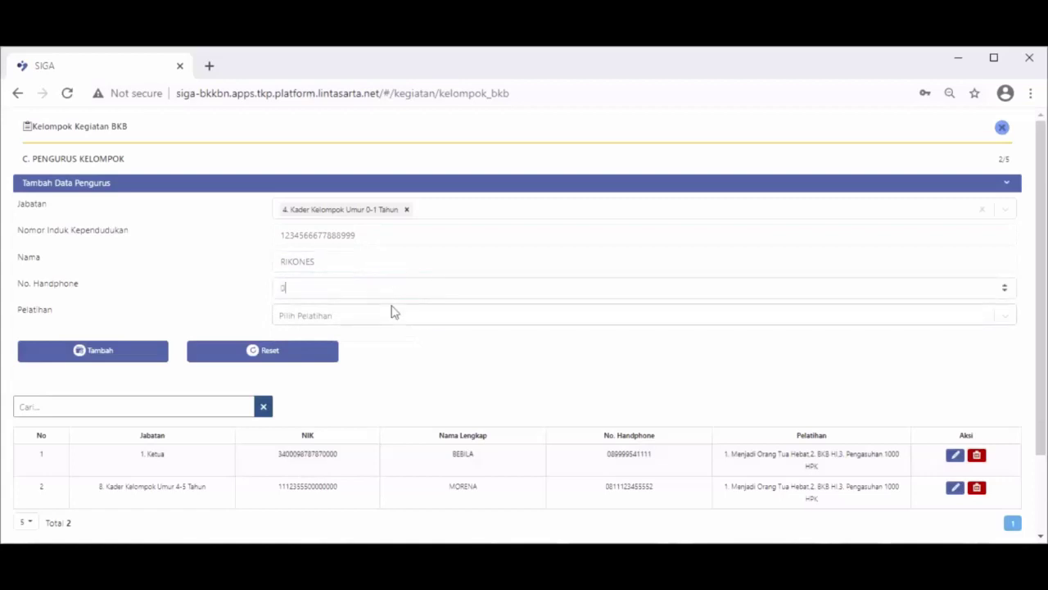
{"action": "type", "text": "0123465778888"}
Give the third pengurus trainings Menjadi Orang Tua Hebat and BKB HI and add them to the table.
{"action": "left_click", "coordinate": [393, 313]}
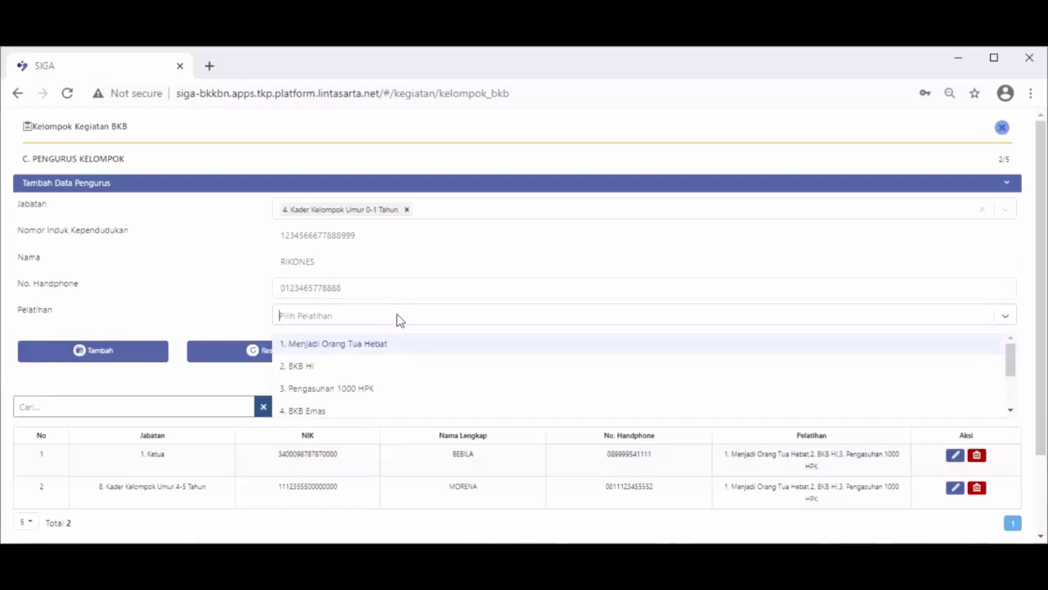
{"action": "left_click", "coordinate": [398, 338]}
{"action": "left_click", "coordinate": [414, 320]}
{"action": "left_click", "coordinate": [418, 341]}
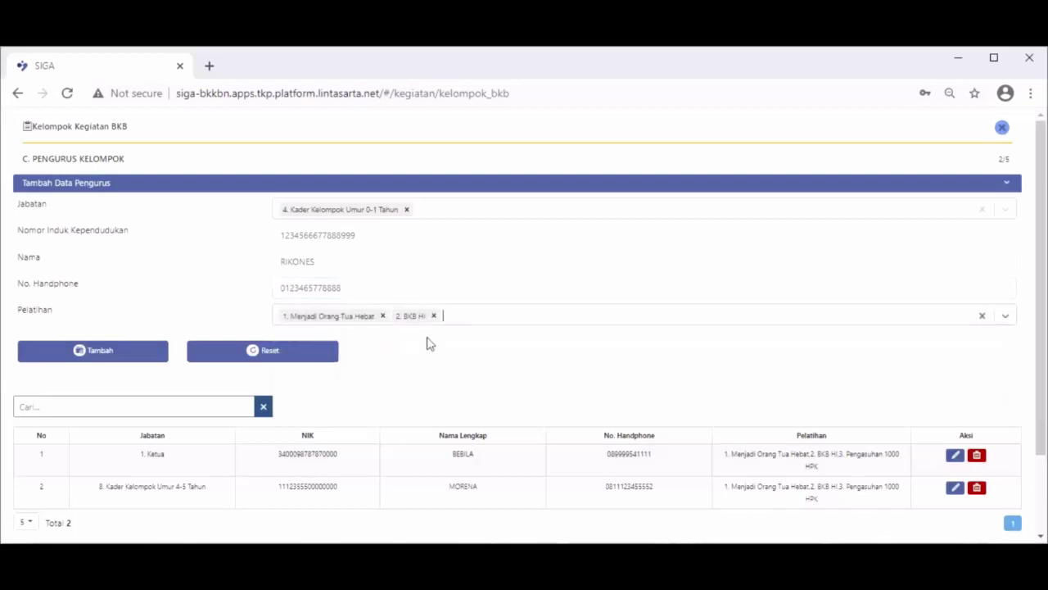
{"action": "left_click", "coordinate": [141, 357]}
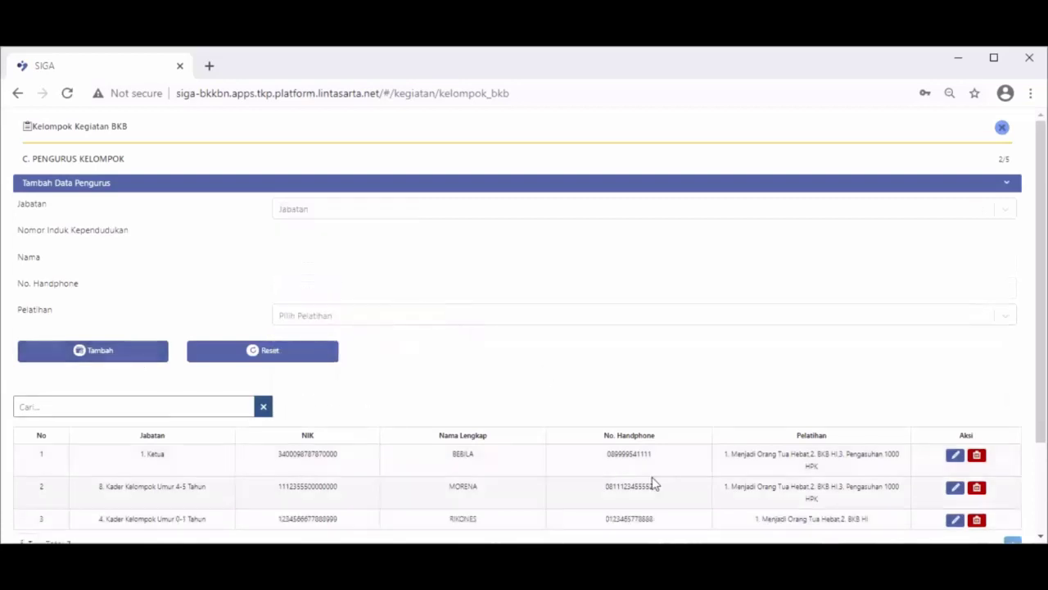
{"action": "scroll", "coordinate": [653, 484], "scroll_direction": "down", "scroll_amount": 3}
Move to the materials step and mark materi 1 through 6 as Ada.
{"action": "left_click", "coordinate": [976, 506]}
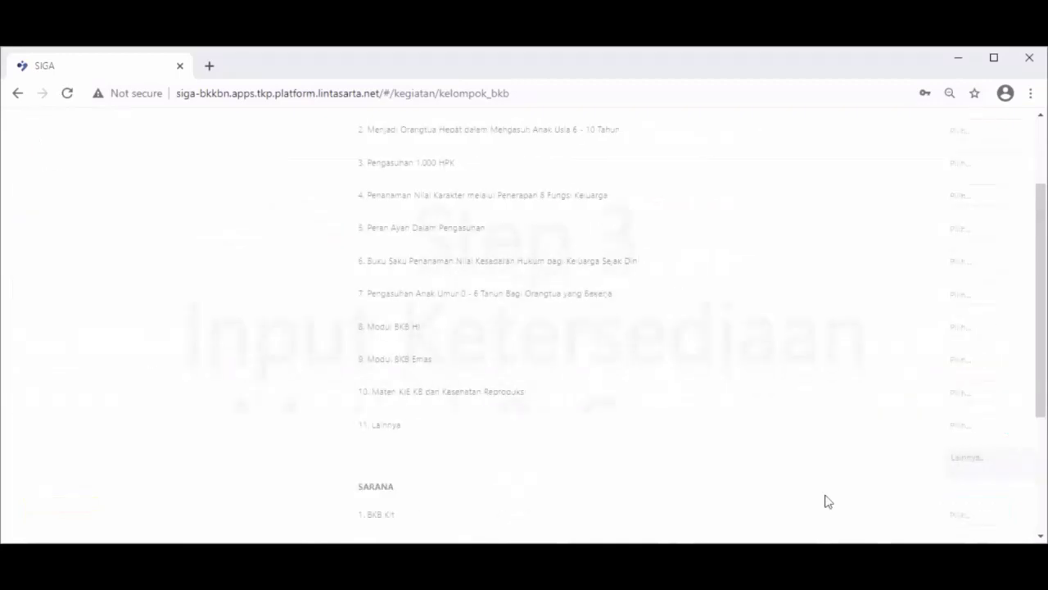
{"action": "scroll", "coordinate": [481, 422], "scroll_direction": "up", "scroll_amount": 3}
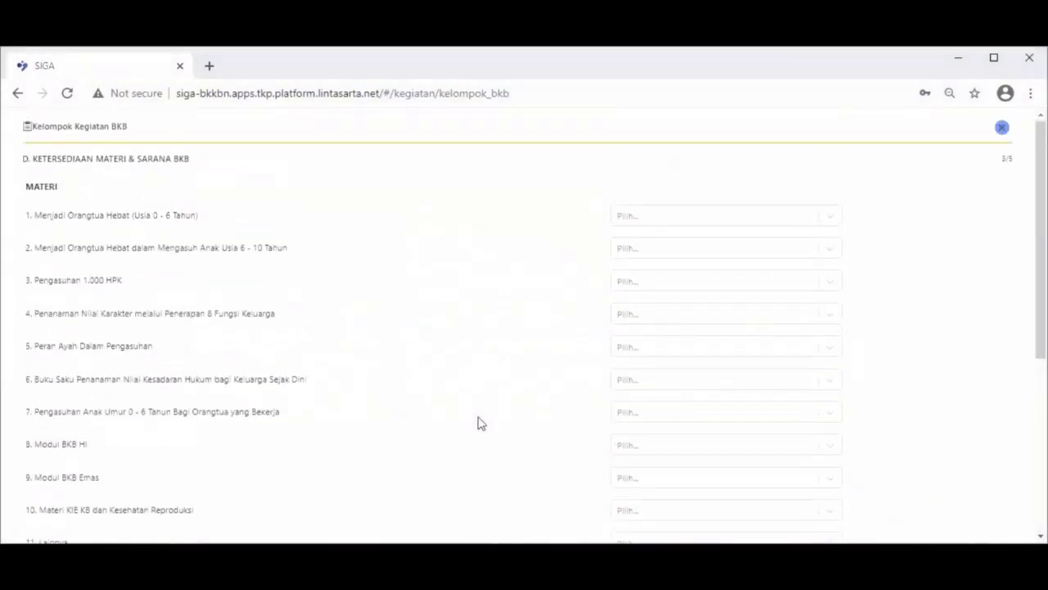
{"action": "left_click", "coordinate": [830, 217]}
{"action": "left_click", "coordinate": [766, 244]}
{"action": "left_click", "coordinate": [827, 255]}
{"action": "left_click", "coordinate": [786, 280]}
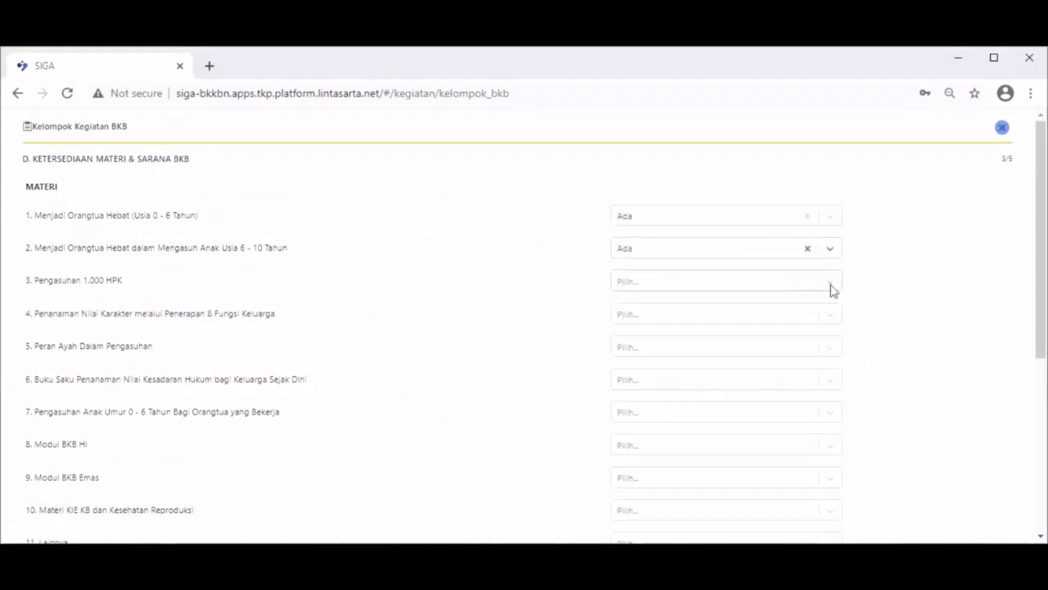
{"action": "left_click", "coordinate": [837, 289]}
{"action": "left_click", "coordinate": [781, 305]}
{"action": "left_click", "coordinate": [830, 316]}
{"action": "left_click", "coordinate": [791, 335]}
{"action": "left_click", "coordinate": [825, 348]}
{"action": "left_click", "coordinate": [791, 377]}
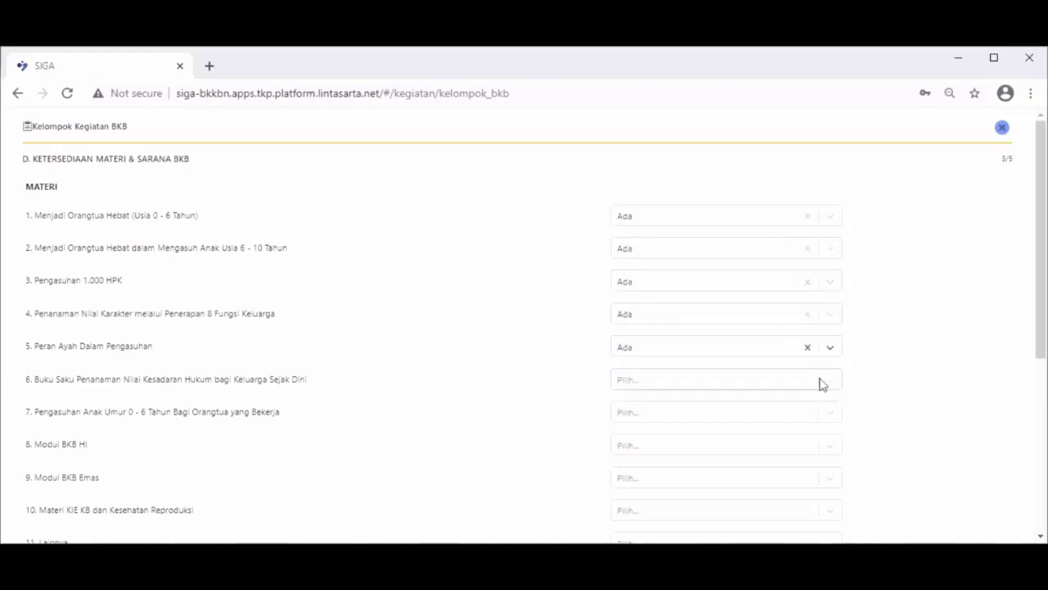
{"action": "left_click", "coordinate": [839, 378]}
{"action": "left_click", "coordinate": [776, 410]}
{"action": "scroll", "coordinate": [784, 339], "scroll_direction": "down", "scroll_amount": 3}
Set materi 7 to Tidak, Modul BKB HI, BKB Emas and materi 10 to Ada, materi Lainnya Tidak.
{"action": "left_click", "coordinate": [830, 185]}
{"action": "left_click", "coordinate": [786, 228]}
{"action": "left_click", "coordinate": [791, 217]}
{"action": "left_click", "coordinate": [794, 216]}
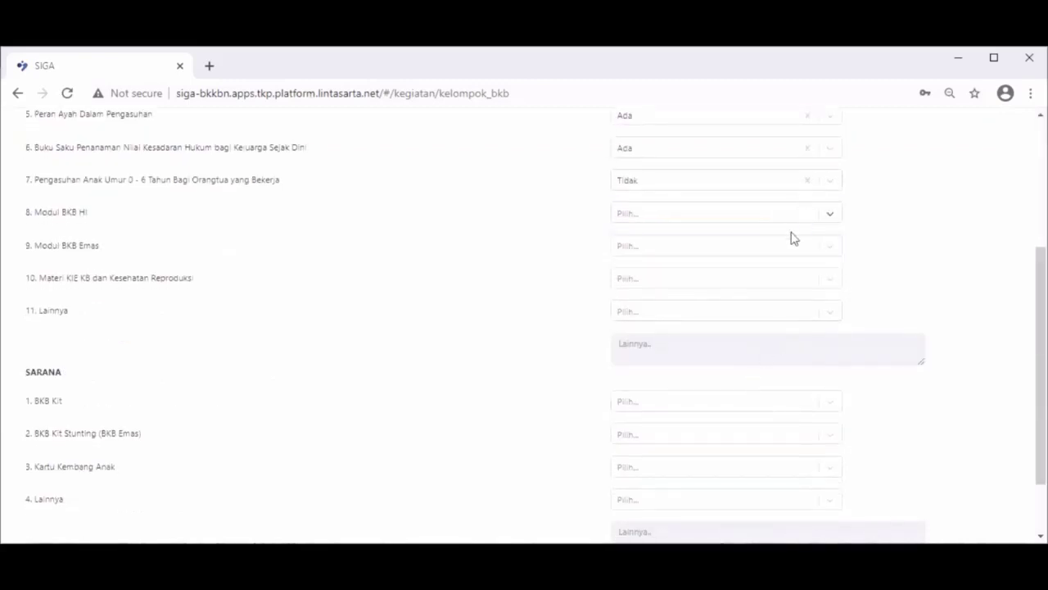
{"action": "left_click", "coordinate": [765, 220]}
{"action": "left_click", "coordinate": [760, 240]}
{"action": "left_click", "coordinate": [760, 248]}
{"action": "left_click", "coordinate": [755, 284]}
{"action": "left_click", "coordinate": [748, 277]}
{"action": "left_click", "coordinate": [739, 307]}
{"action": "left_click", "coordinate": [739, 316]}
{"action": "left_click", "coordinate": [723, 365]}
{"action": "scroll", "coordinate": [694, 343], "scroll_direction": "down", "scroll_amount": 2}
Mark BKB Kit, BKB Kit Stunting and Kartu Kembang Anak Ada, sarana Lainnya Tidak, and continue.
{"action": "left_click", "coordinate": [690, 326]}
{"action": "left_click", "coordinate": [688, 345]}
{"action": "left_click", "coordinate": [685, 354]}
{"action": "left_click", "coordinate": [683, 377]}
{"action": "left_click", "coordinate": [683, 386]}
{"action": "left_click", "coordinate": [678, 413]}
{"action": "left_click", "coordinate": [679, 418]}
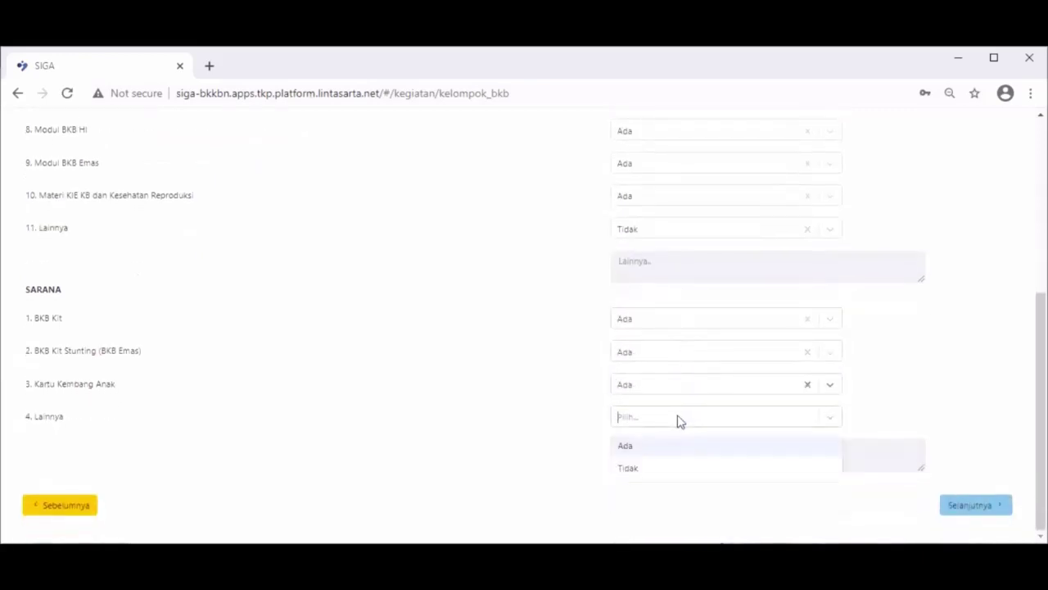
{"action": "left_click", "coordinate": [675, 466]}
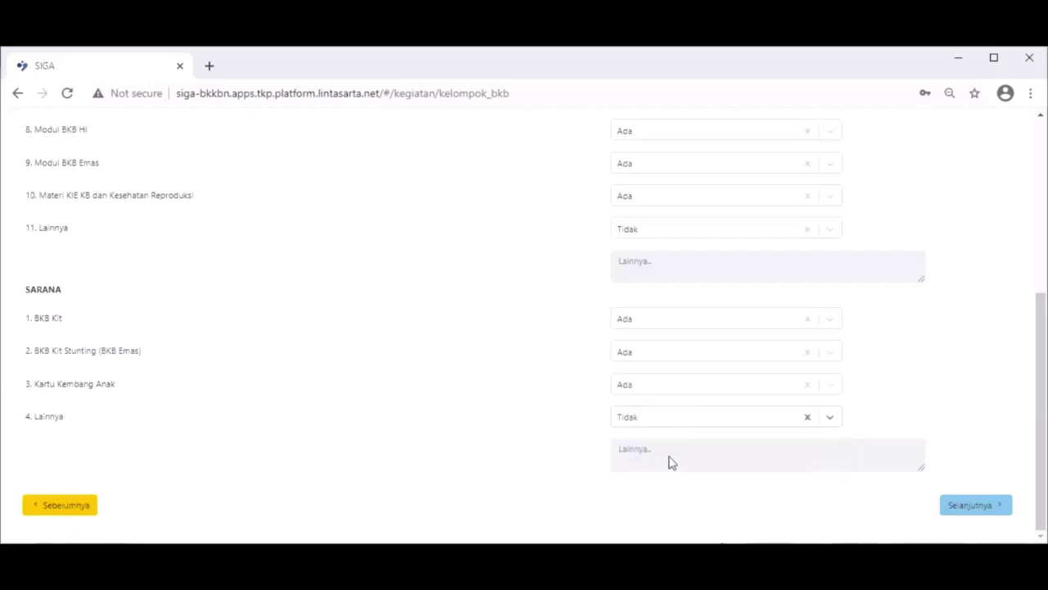
{"action": "left_click", "coordinate": [954, 507]}
{"action": "scroll", "coordinate": [623, 409], "scroll_direction": "up", "scroll_amount": 2}
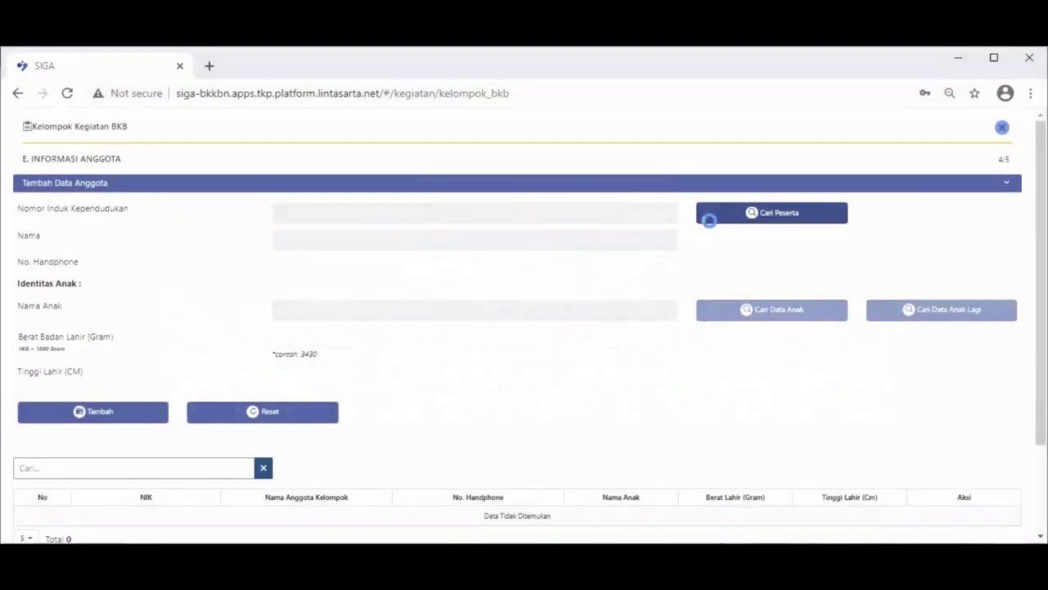
Search participants and take the third household head's NIK and name for the new member.
{"action": "left_click", "coordinate": [709, 220]}
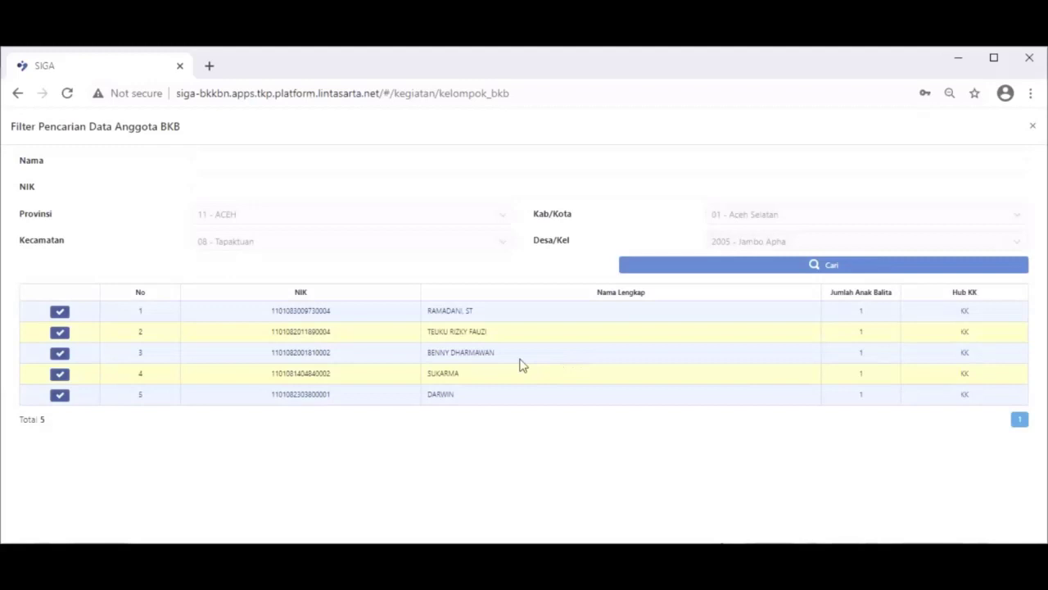
{"action": "left_click", "coordinate": [59, 353]}
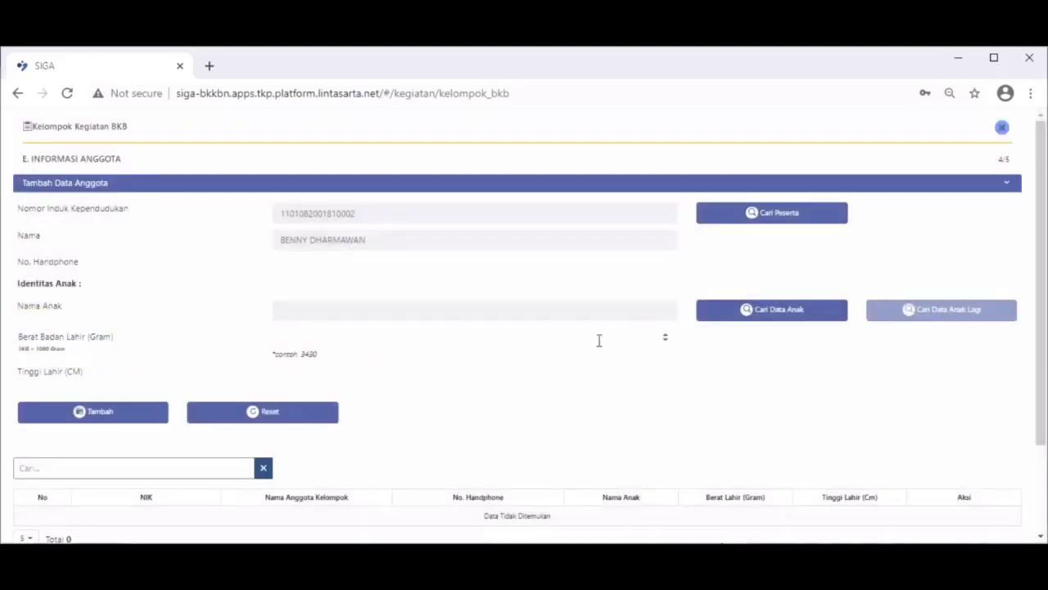
Enter the member's phone number, link their child, and add them with 2899 g weight and 47 cm length.
{"action": "left_click", "coordinate": [515, 267]}
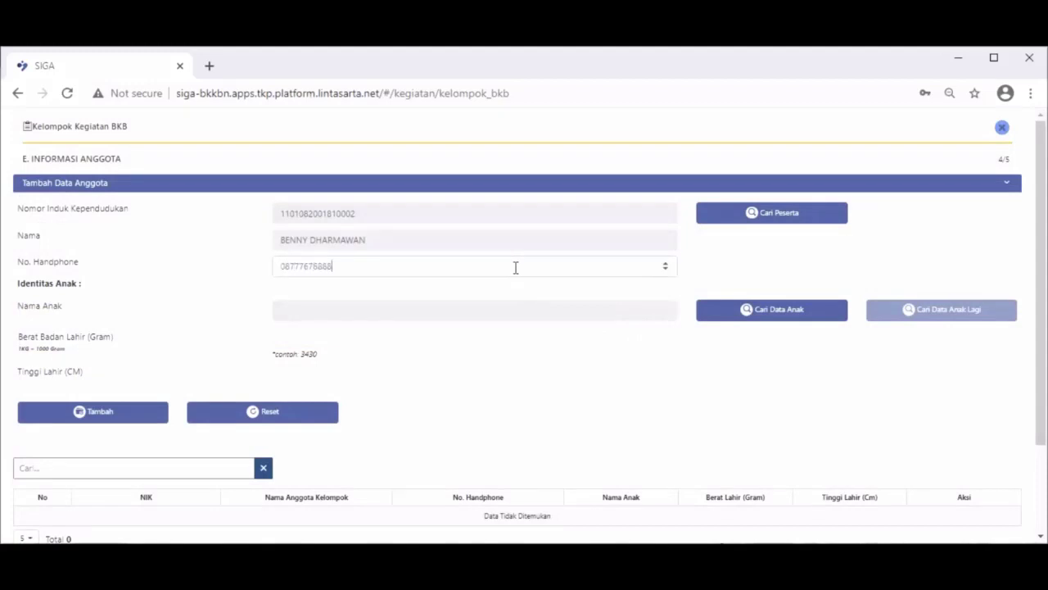
{"action": "left_click", "coordinate": [821, 314]}
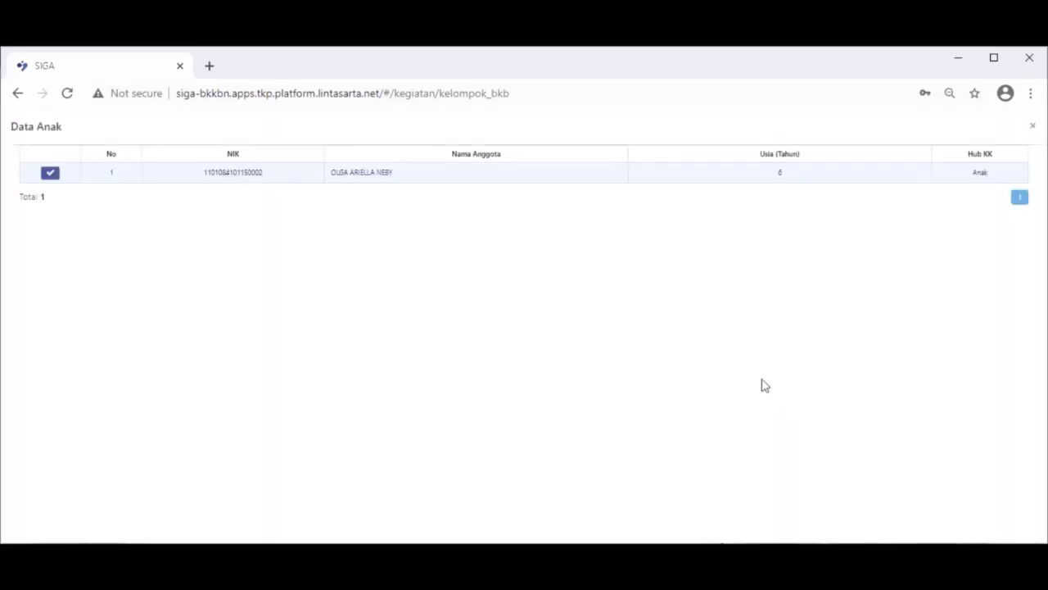
{"action": "left_click", "coordinate": [52, 173]}
{"action": "left_click", "coordinate": [465, 330]}
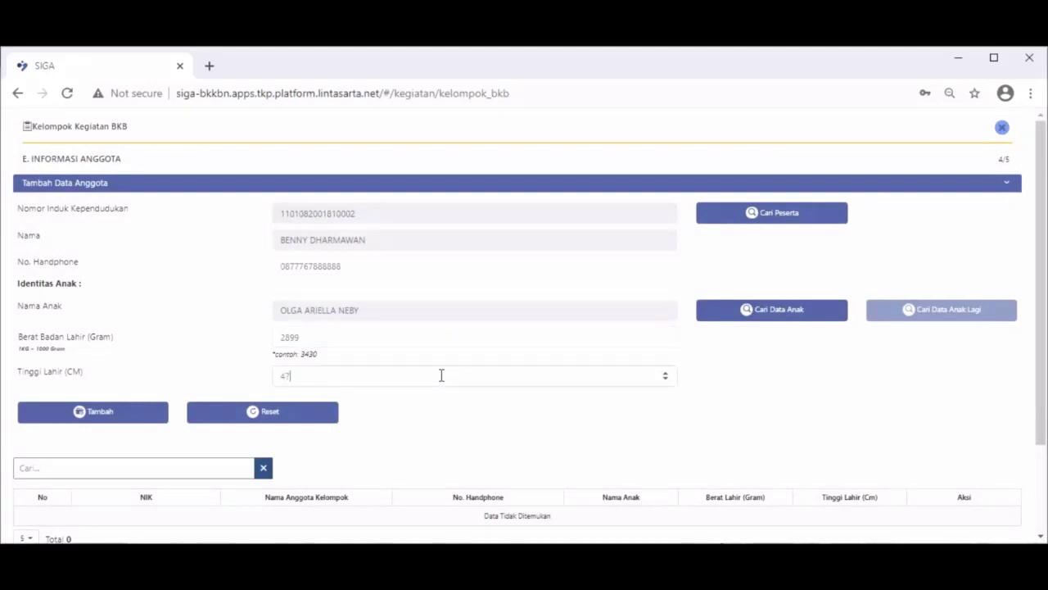
{"action": "left_click", "coordinate": [135, 420]}
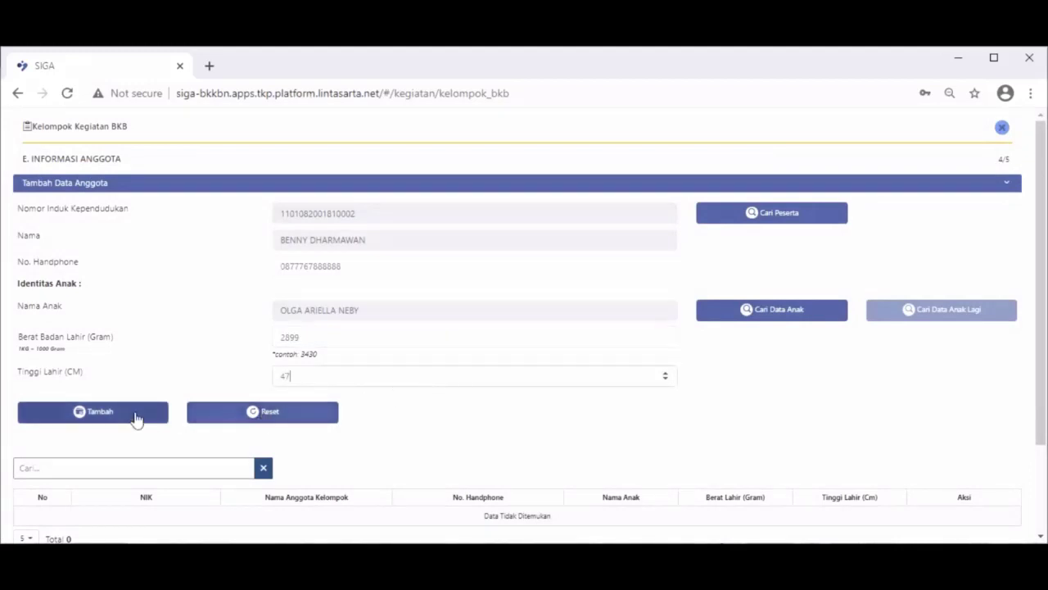
{"action": "scroll", "coordinate": [515, 446], "scroll_direction": "down", "scroll_amount": 1}
{"action": "scroll", "coordinate": [515, 446], "scroll_direction": "down", "scroll_amount": 1}
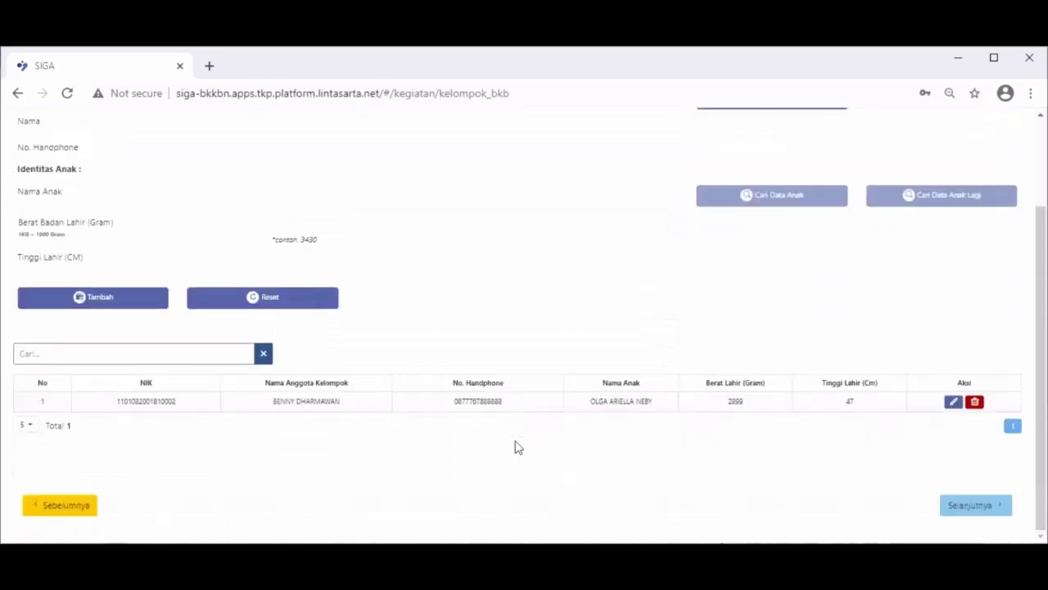
Save KELOMPOK ANAK SEHAT TES from the Persetujuan step and confirm the success message.
{"action": "left_click", "coordinate": [957, 509]}
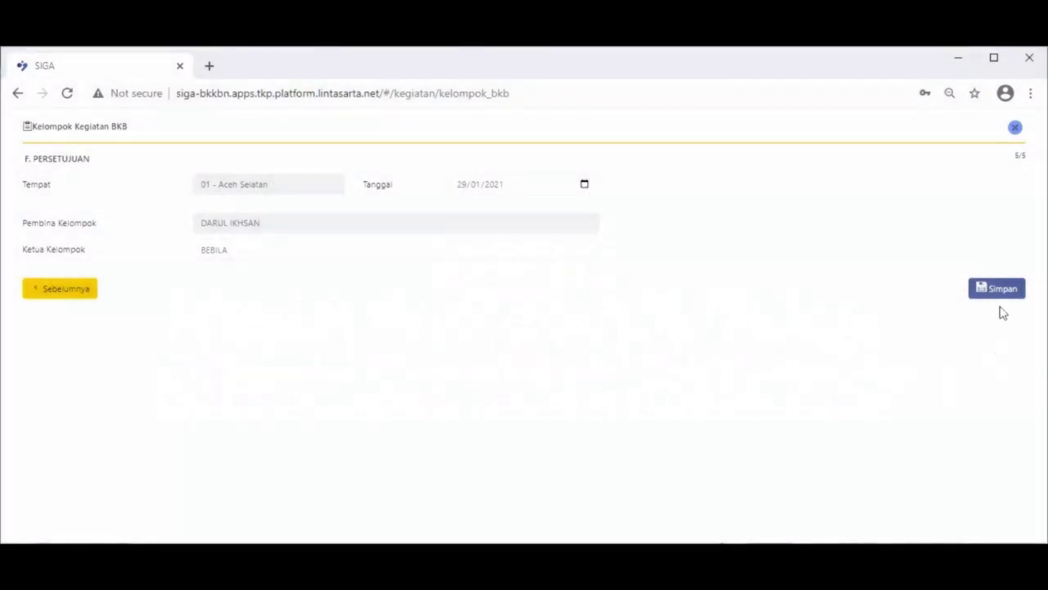
{"action": "left_click", "coordinate": [998, 293]}
{"action": "left_click", "coordinate": [495, 366]}
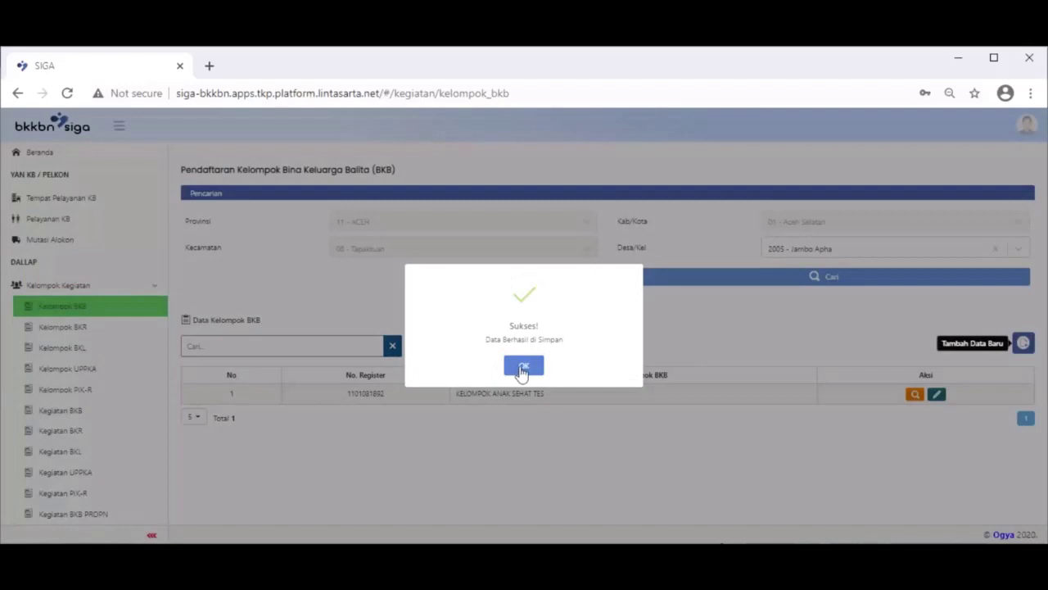
{"action": "left_click", "coordinate": [522, 369]}
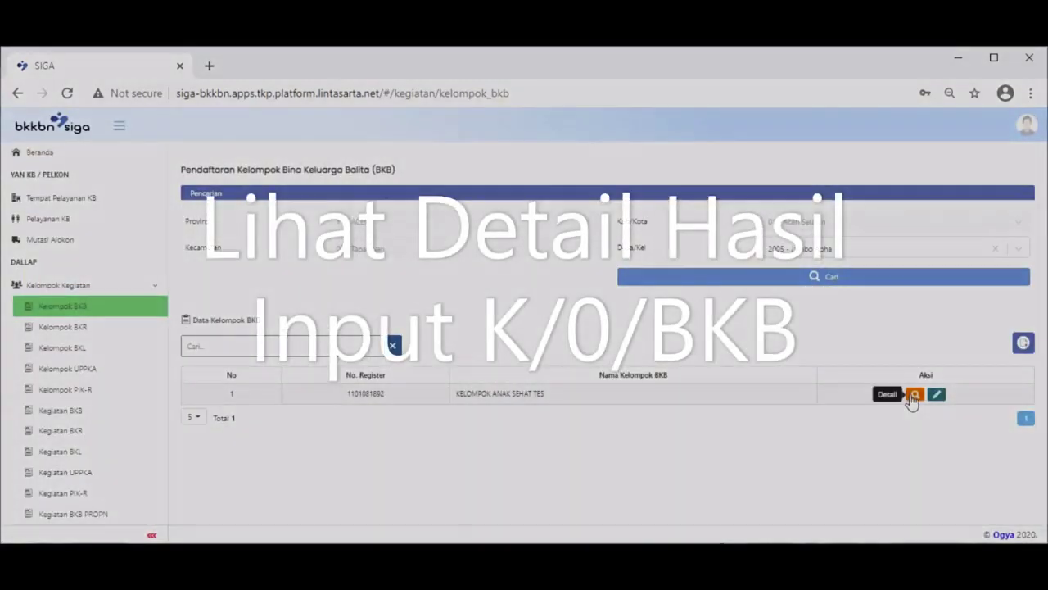
Open the saved group's details and page through identity, pengurus and materials.
{"action": "left_click", "coordinate": [914, 396]}
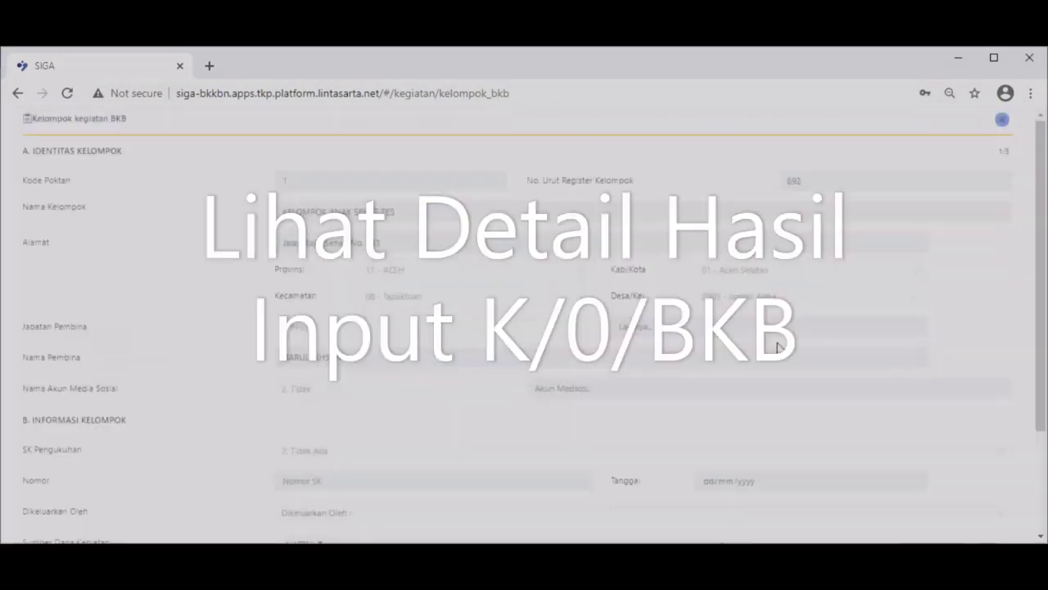
{"action": "scroll", "coordinate": [763, 334], "scroll_direction": "down", "scroll_amount": 3}
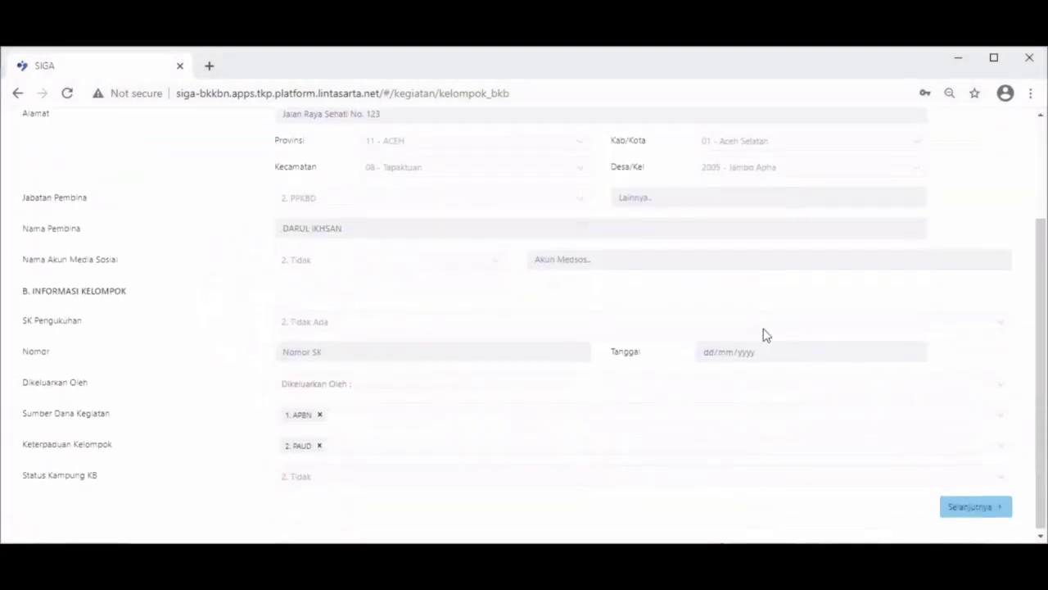
{"action": "left_click", "coordinate": [955, 506]}
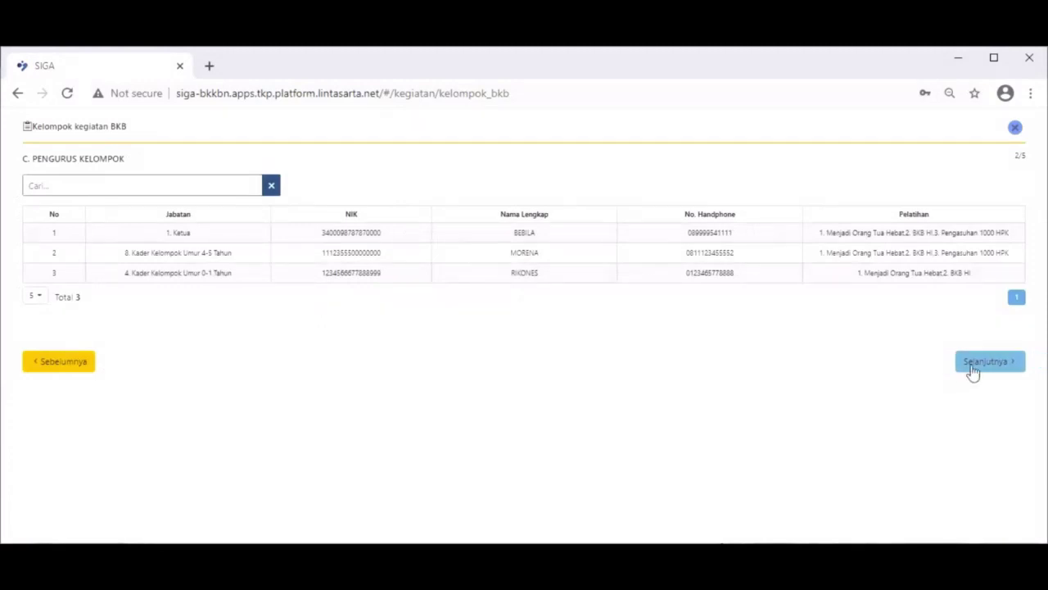
{"action": "left_click", "coordinate": [972, 367]}
{"action": "scroll", "coordinate": [767, 423], "scroll_direction": "down", "scroll_amount": 5}
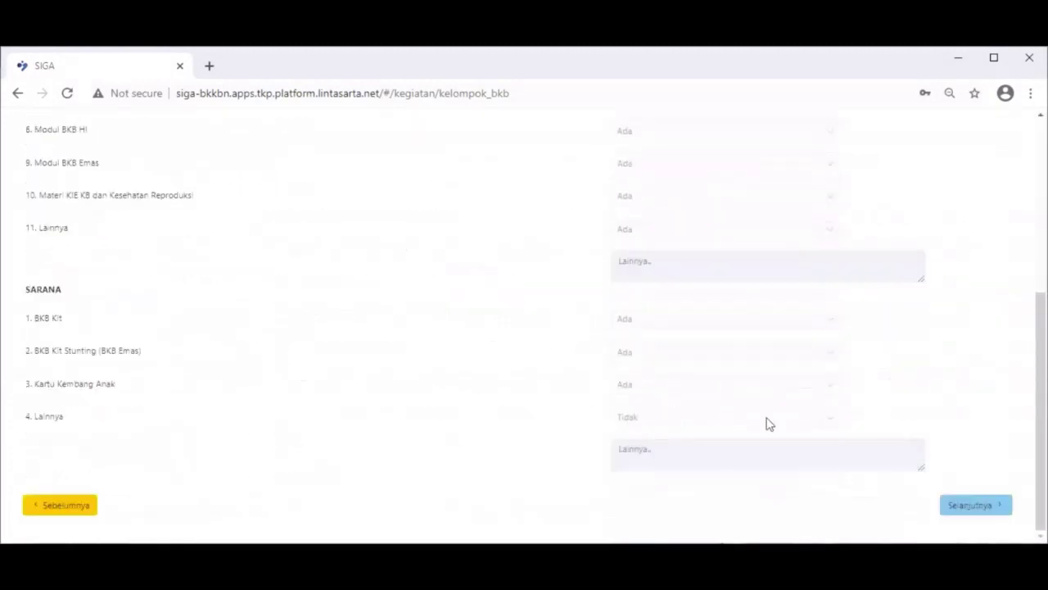
Continue through the members and Persetujuan pages, then close the detail view with Ya.
{"action": "left_click", "coordinate": [964, 512]}
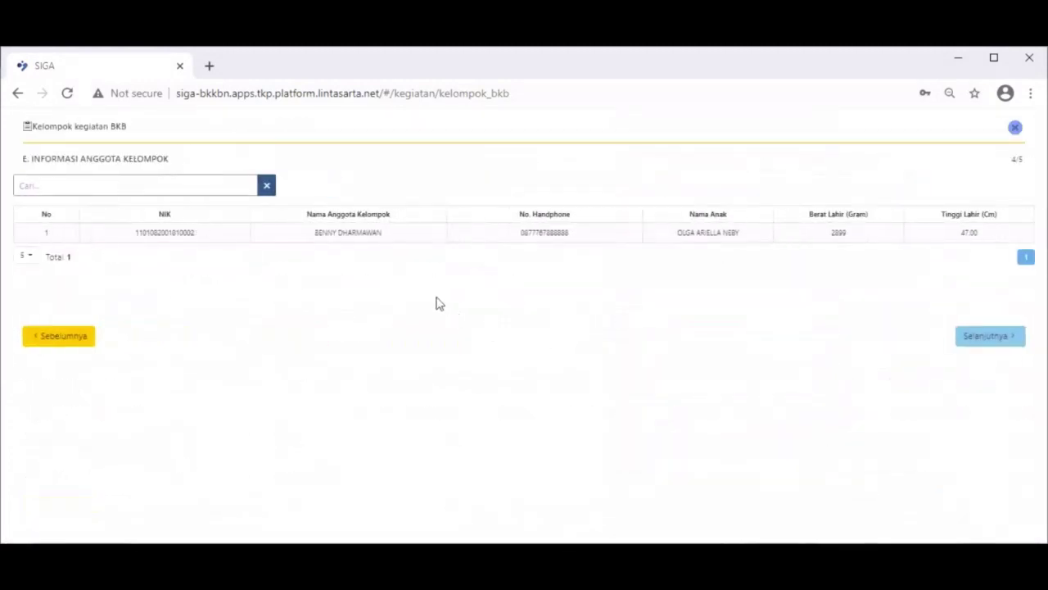
{"action": "left_click", "coordinate": [958, 339]}
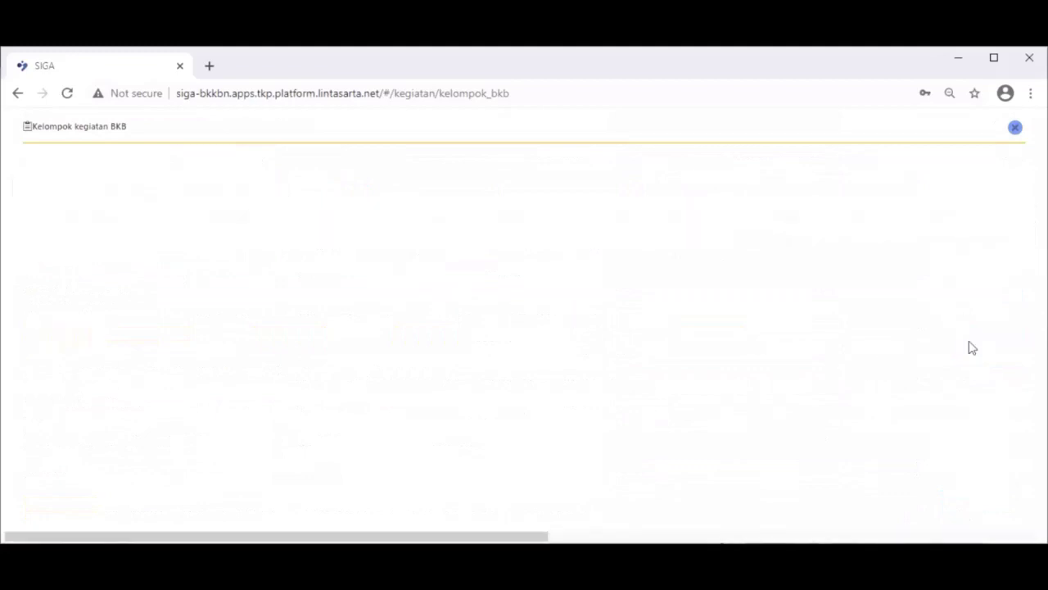
{"action": "left_click", "coordinate": [1014, 128]}
{"action": "left_click", "coordinate": [495, 365]}
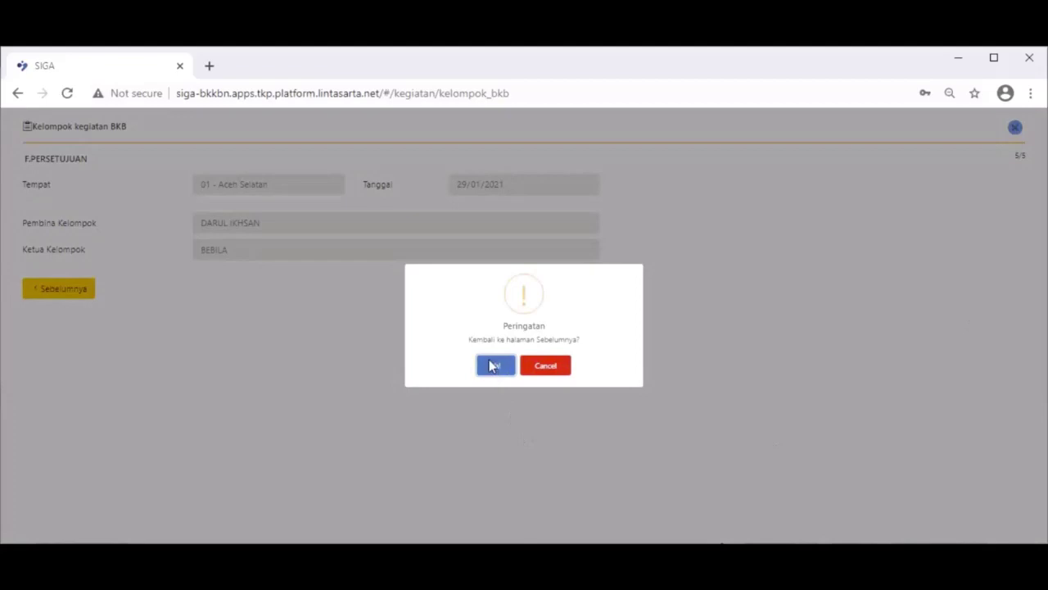